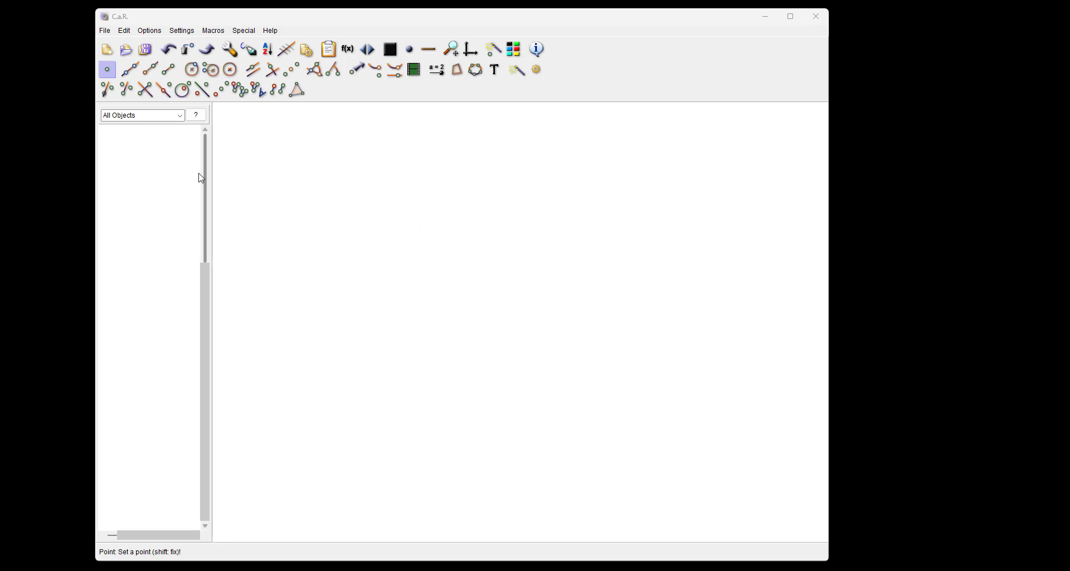
- Place two free points in the empty drawing and connect them with a slightly rising segment about 4 units long
left_click(402, 367)
left_click(549, 326)
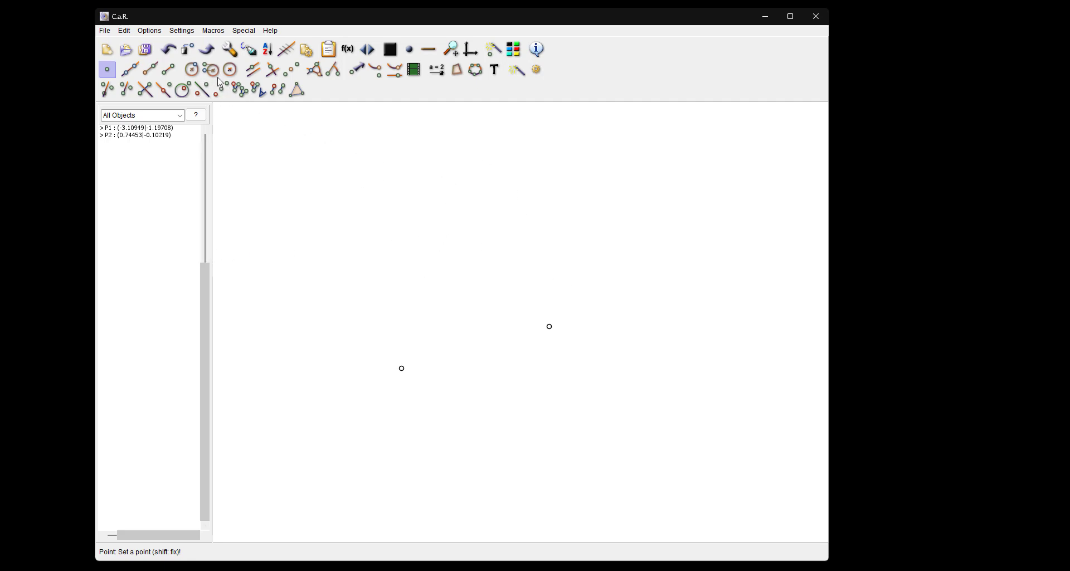
left_click(168, 69)
left_click(401, 368)
left_click(555, 332)
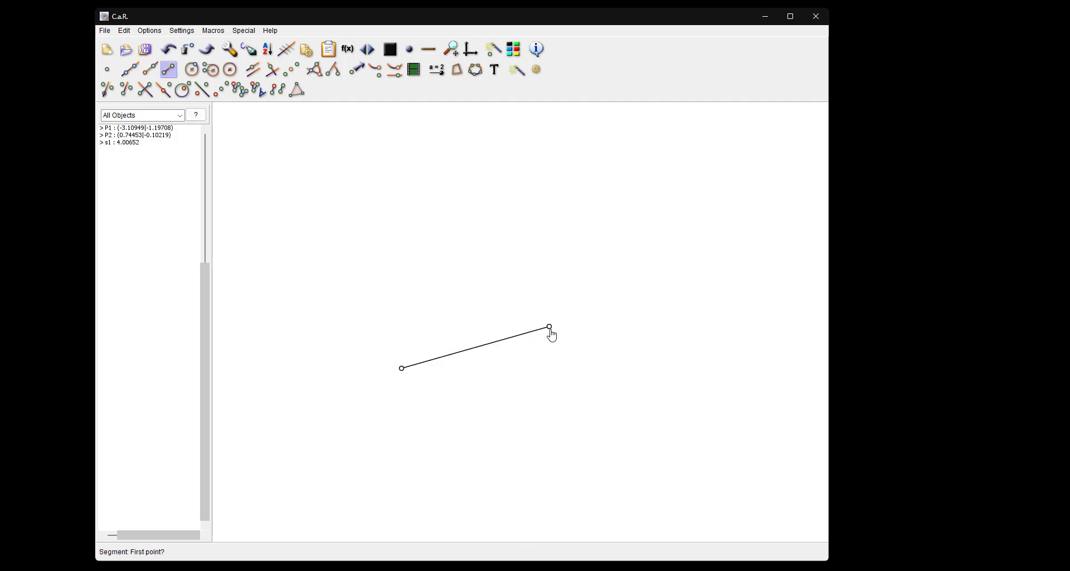
- Construct perpendicular lines to the segment through both of its endpoints
left_click(273, 69)
left_click(487, 344)
left_click(549, 328)
left_click(402, 368)
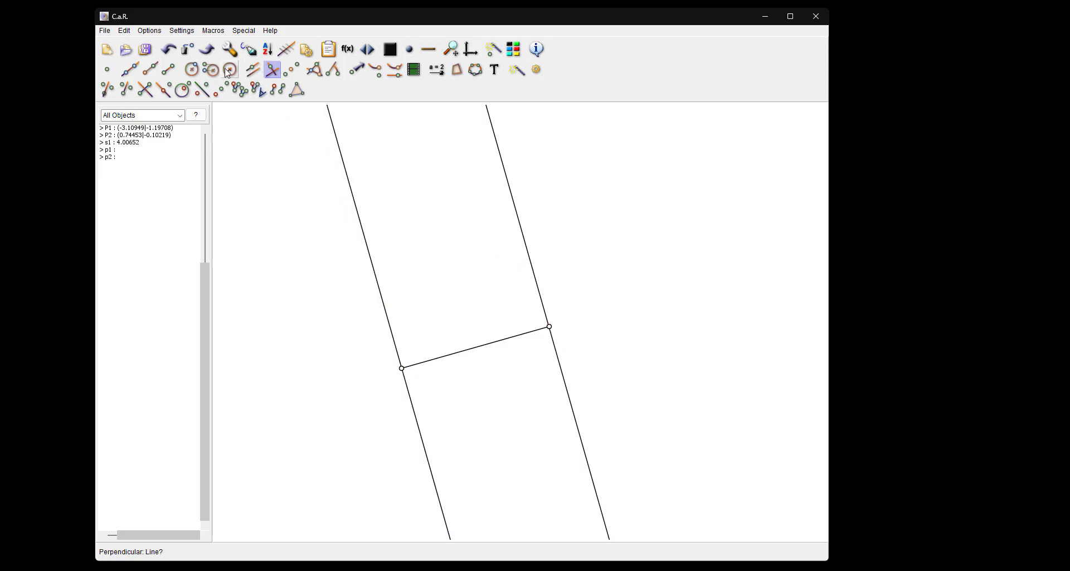
- Draw a circle centred on the segment's left endpoint and passing through its right endpoint
left_click(192, 68)
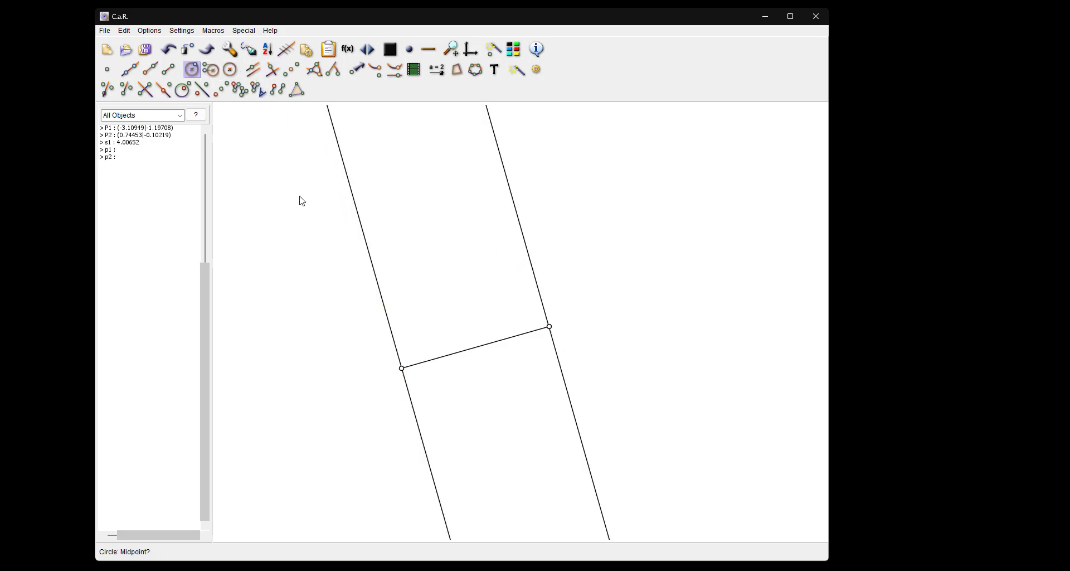
left_click(403, 368)
left_click(550, 326)
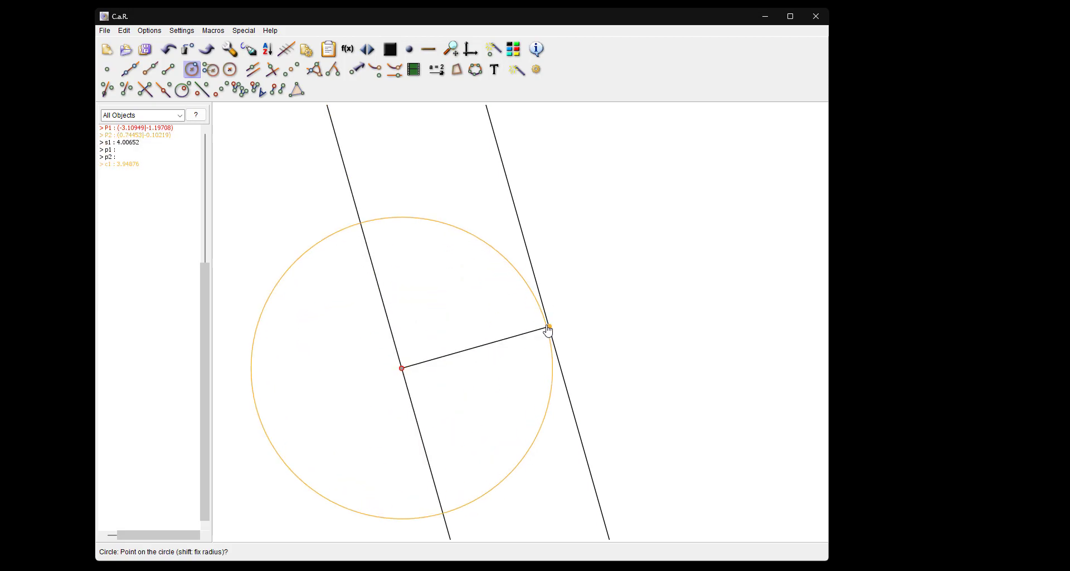
- Construct a perpendicular at the circle's upper intersection with the left line, and place a point where it crosses the right perpendicular
left_click(273, 69)
left_click(366, 242)
left_click(365, 228)
key("p")
left_click(508, 179)
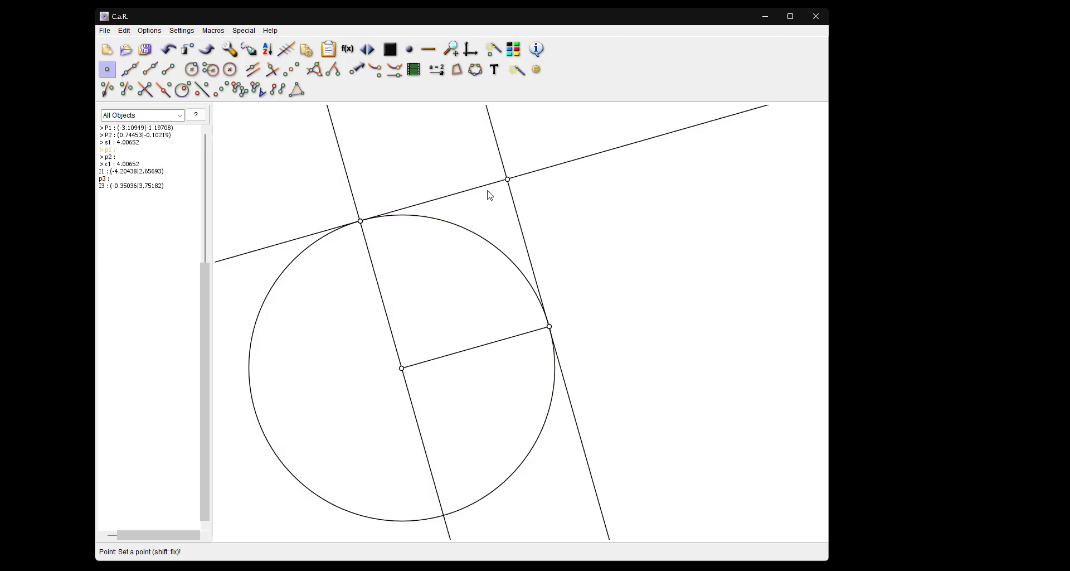
- Hide the three perpendicular lines and the circle, leaving only the base segment and the four corner points
left_click(518, 69)
left_click(573, 161)
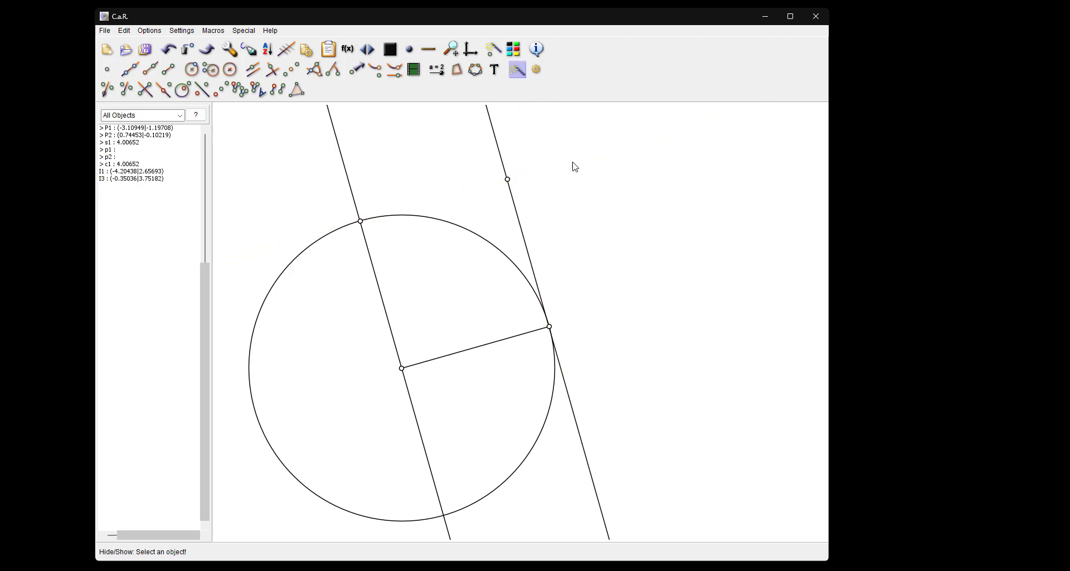
left_click(494, 144)
left_click(348, 173)
left_click(435, 219)
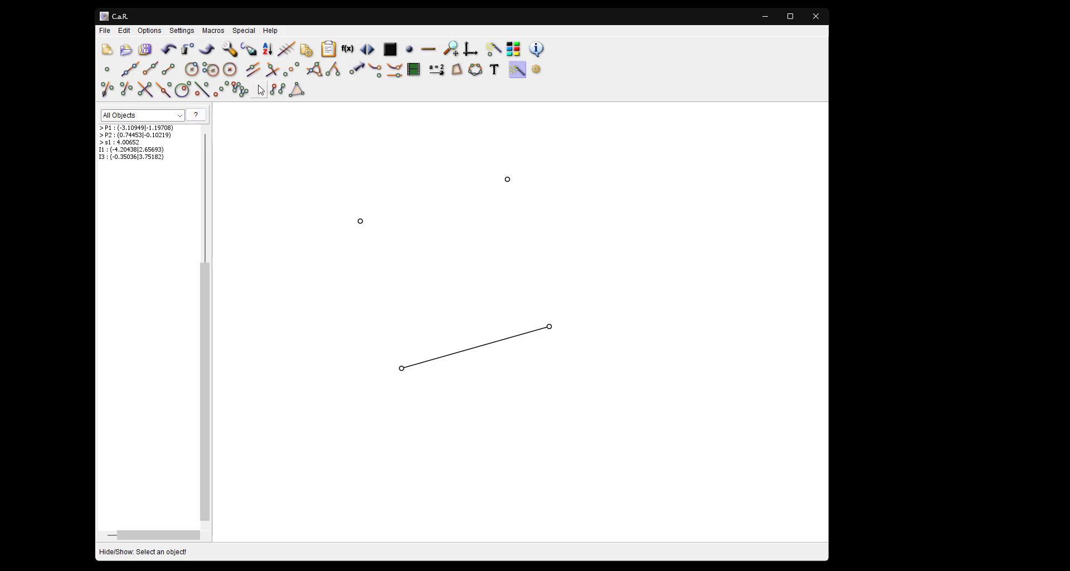
- Draw the square's three missing sides as segments between the corner points, and reposition the two base corners to test the construction
left_click(168, 69)
left_click(550, 327)
left_click(507, 182)
left_click(360, 221)
left_click(361, 221)
left_click(404, 367)
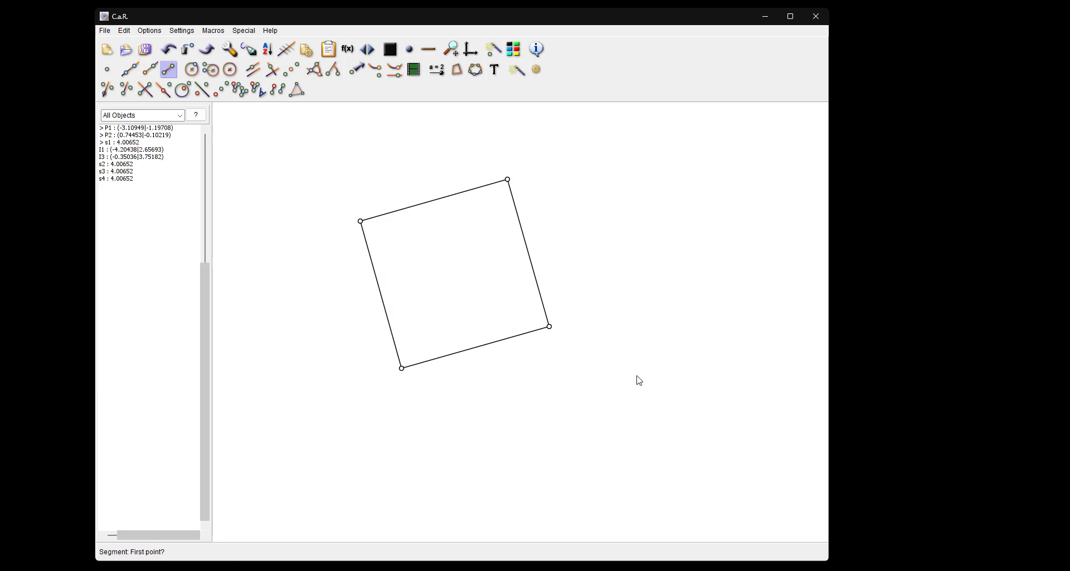
left_click_drag(550, 327, 542, 358)
left_click_drag(401, 369, 383, 397)
- Make both base corners, P1 and P2, red and large, and move P2 to make the square smaller
right_click(383, 397)
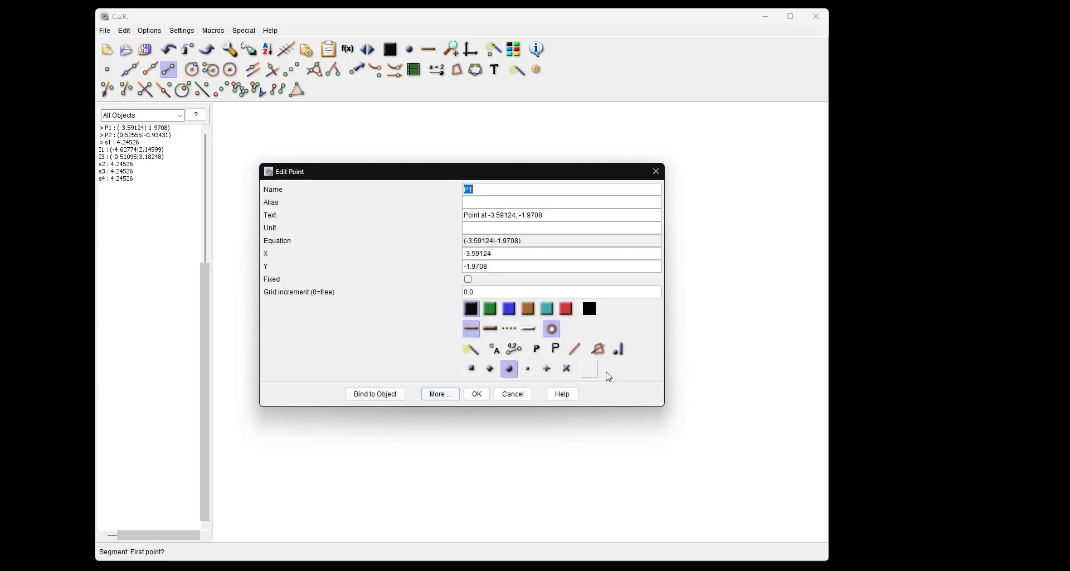
left_click(566, 311)
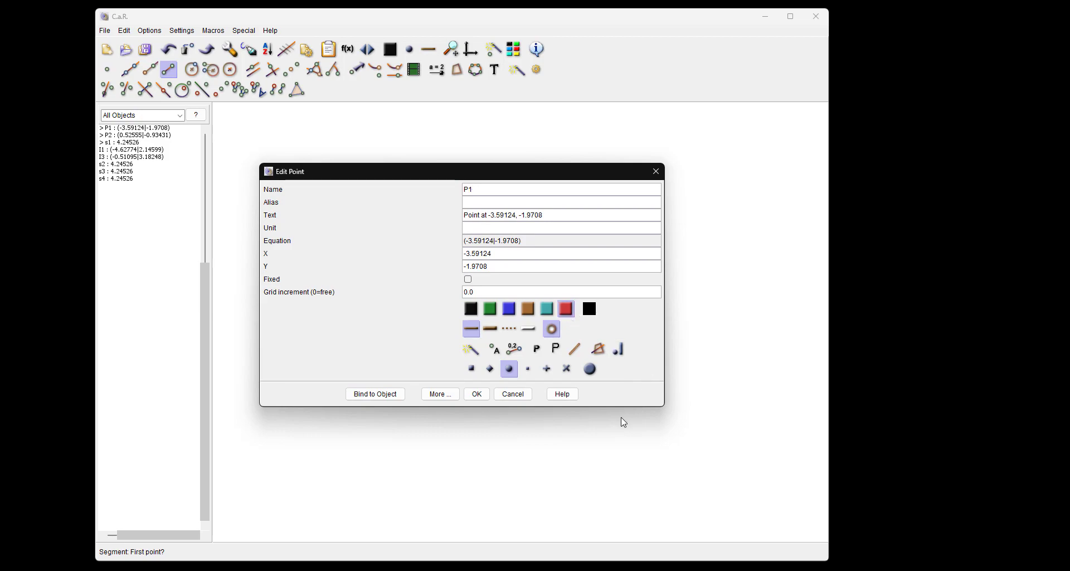
left_click(590, 369)
left_click(477, 394)
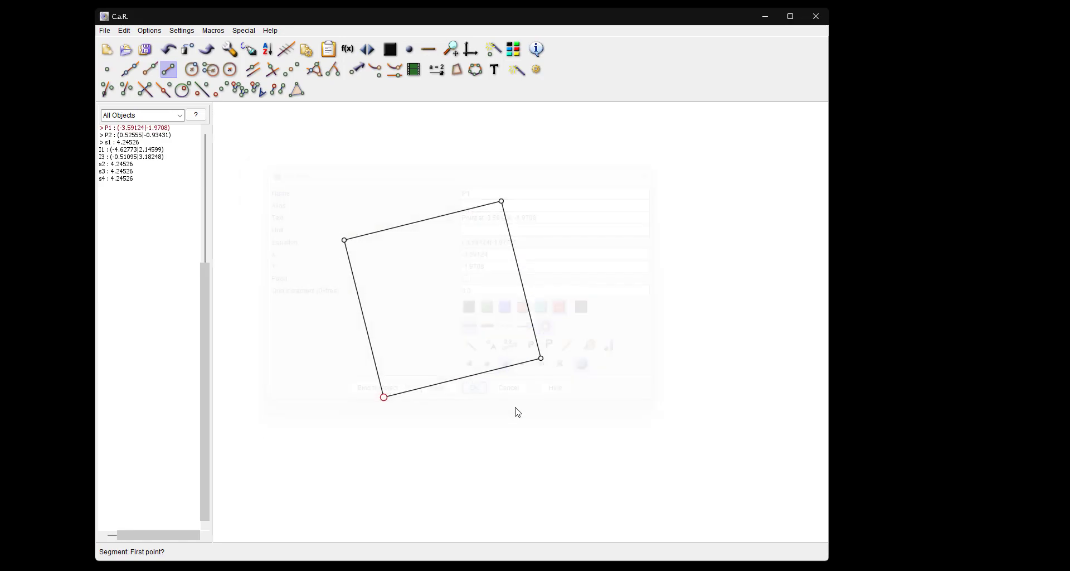
right_click(541, 358)
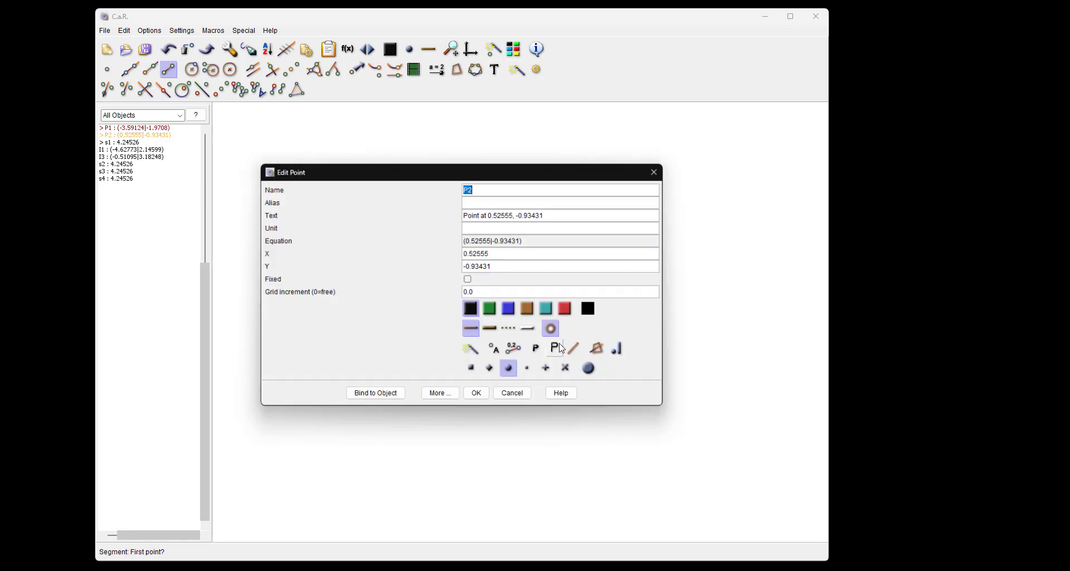
left_click(566, 309)
left_click(590, 368)
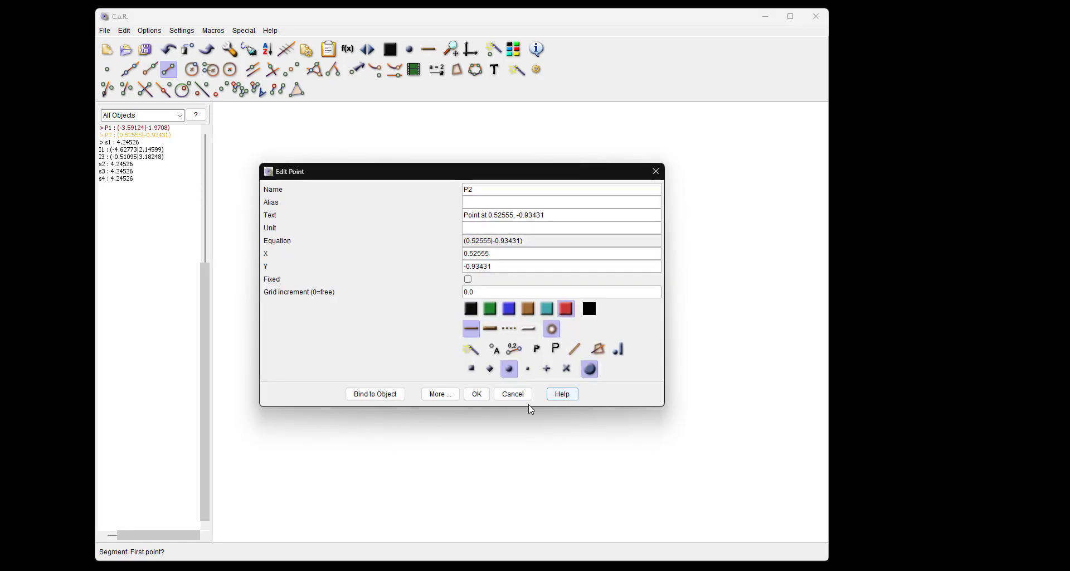
left_click(476, 393)
left_click_drag(541, 359, 512, 385)
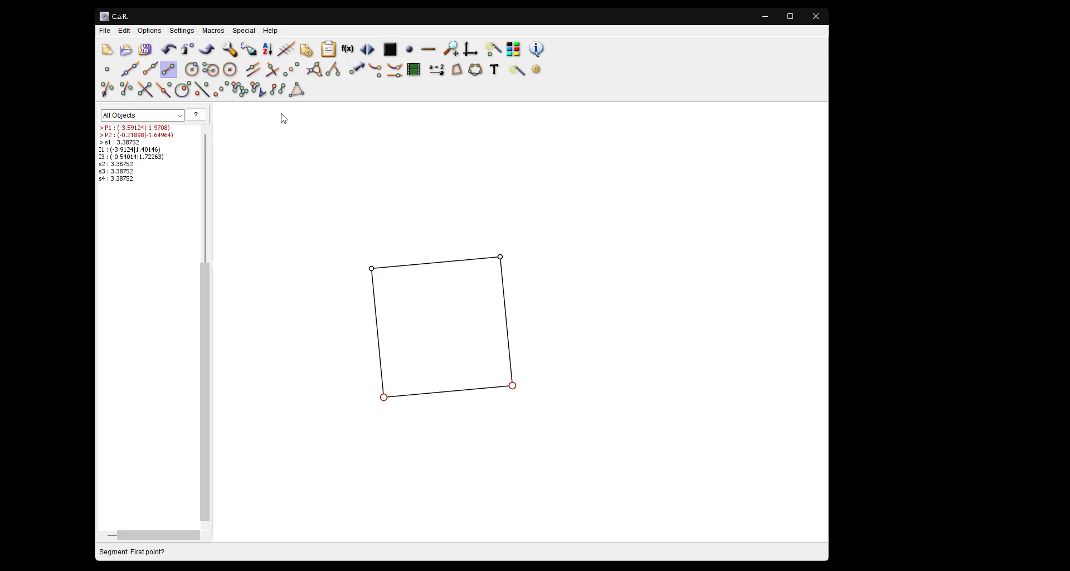
- Define a macro named Square with P1 and P2 as its parameters
left_click(306, 50)
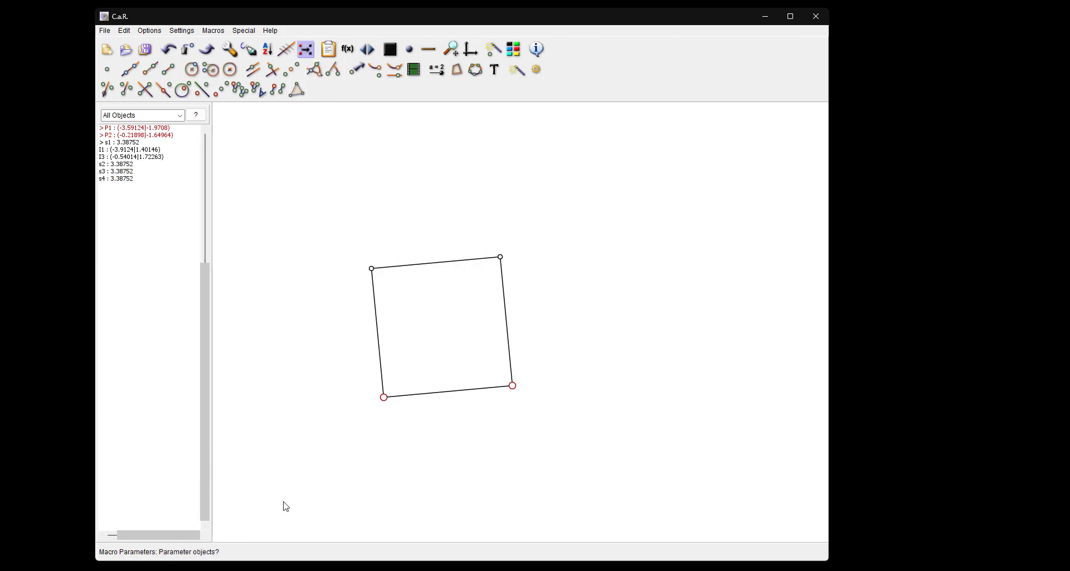
left_click(383, 396)
left_click(513, 386)
left_click(305, 50)
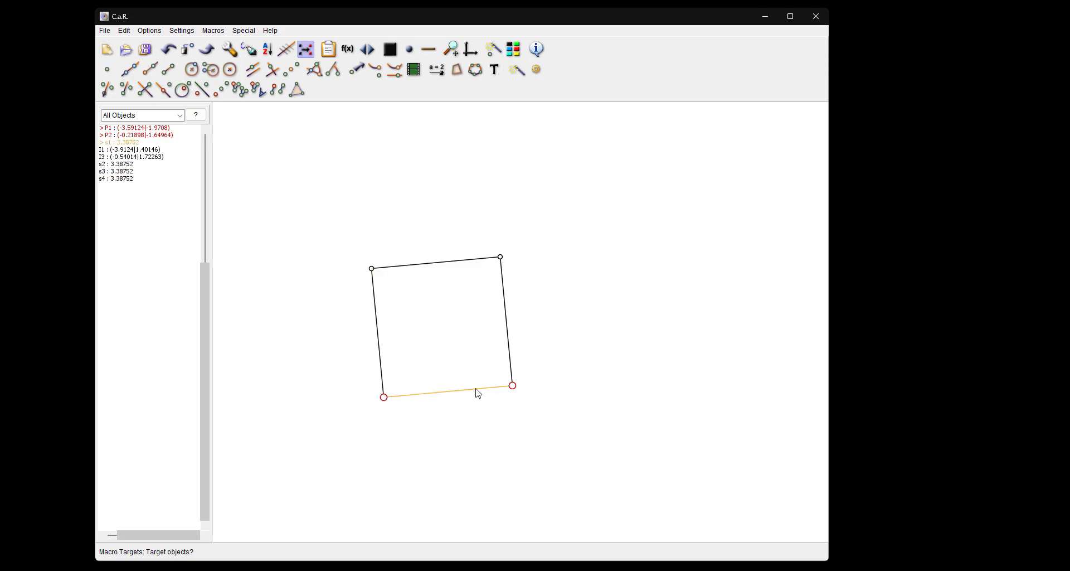
left_click(305, 49)
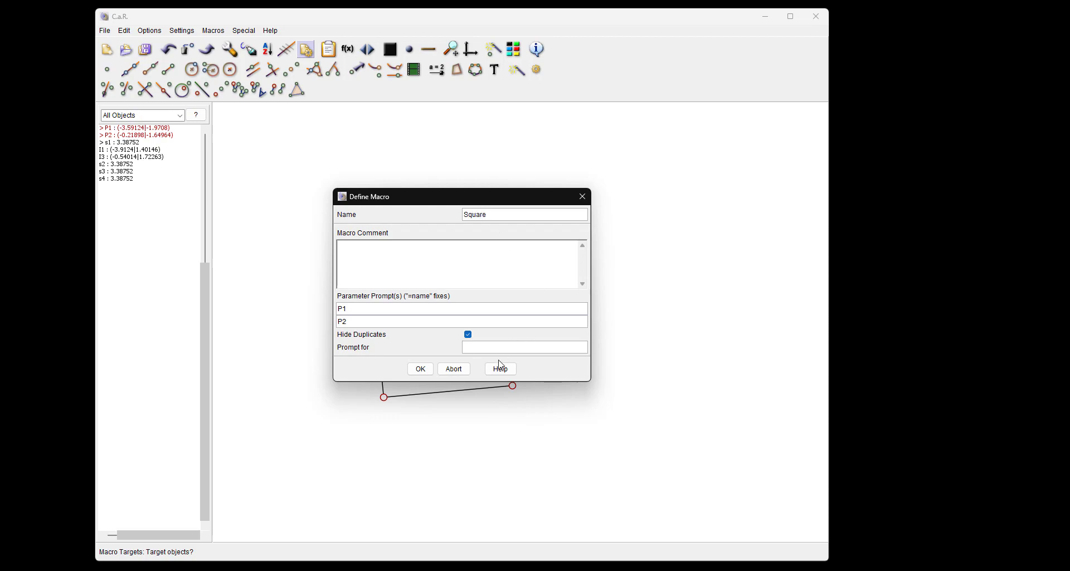
left_click(425, 268)
left_click(418, 369)
- Run the Square macro to build four separate squares with sides of about 2.54, 2.14, 2.10 and 2.87 units around the original
right_click(481, 174)
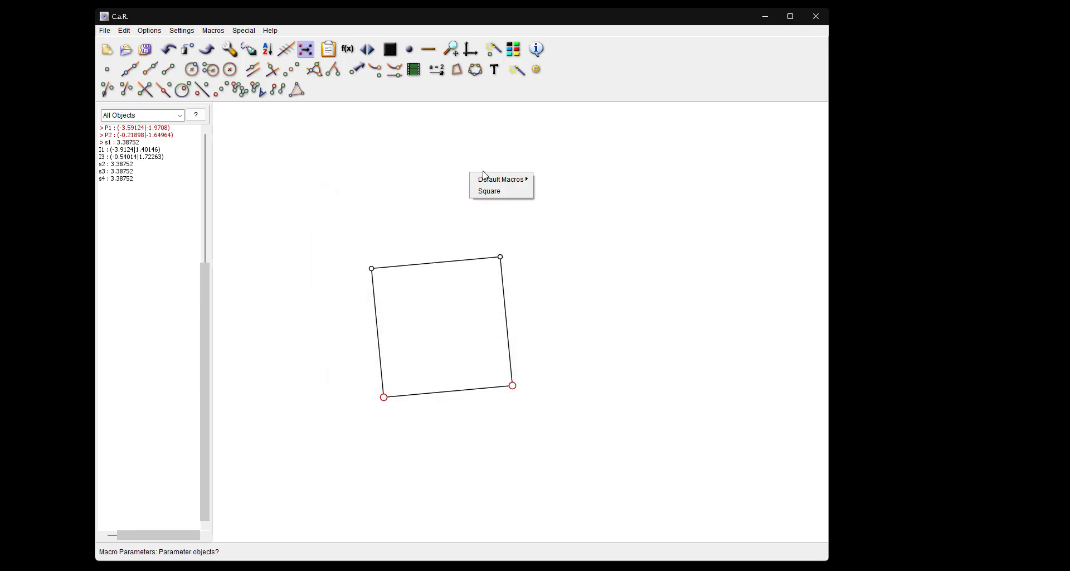
left_click(503, 191)
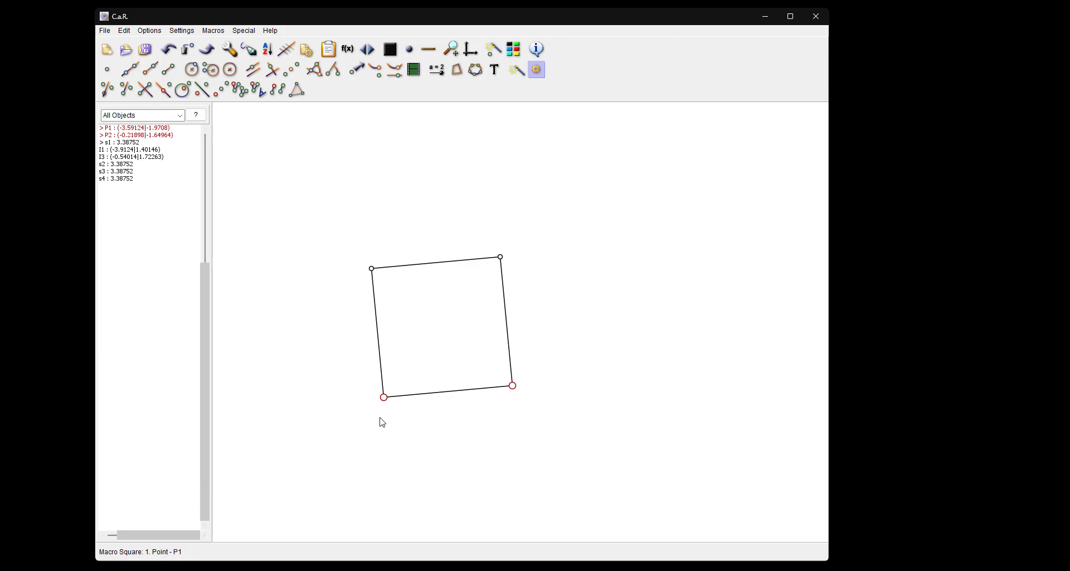
left_click(563, 265)
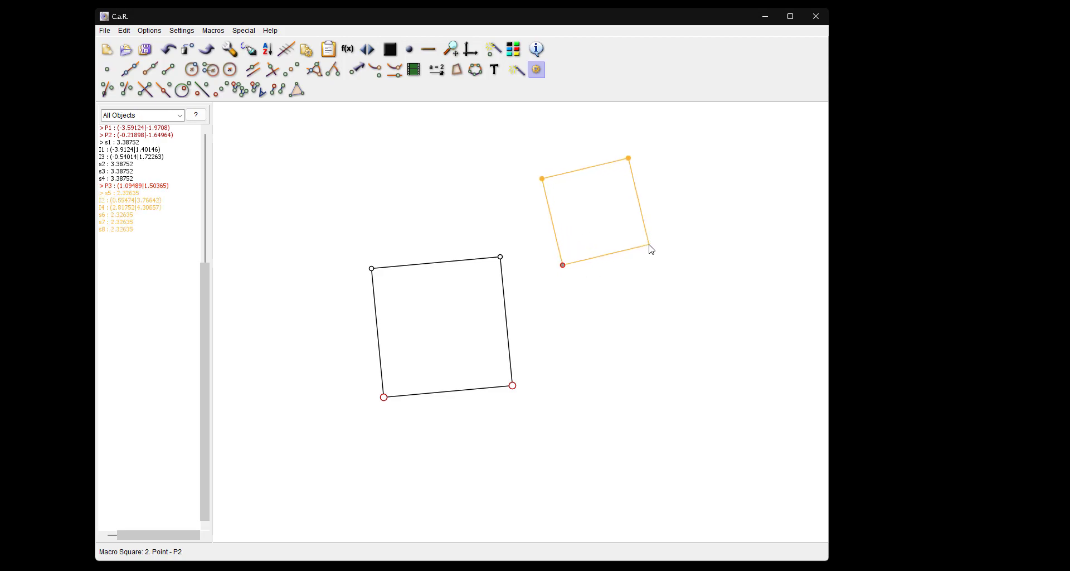
left_click(657, 241)
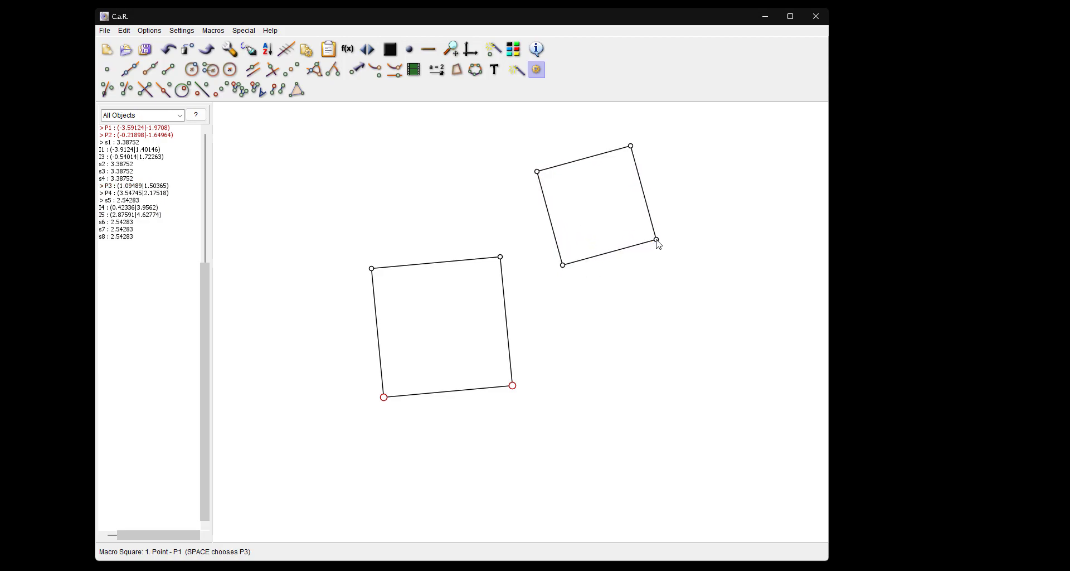
left_click(613, 340)
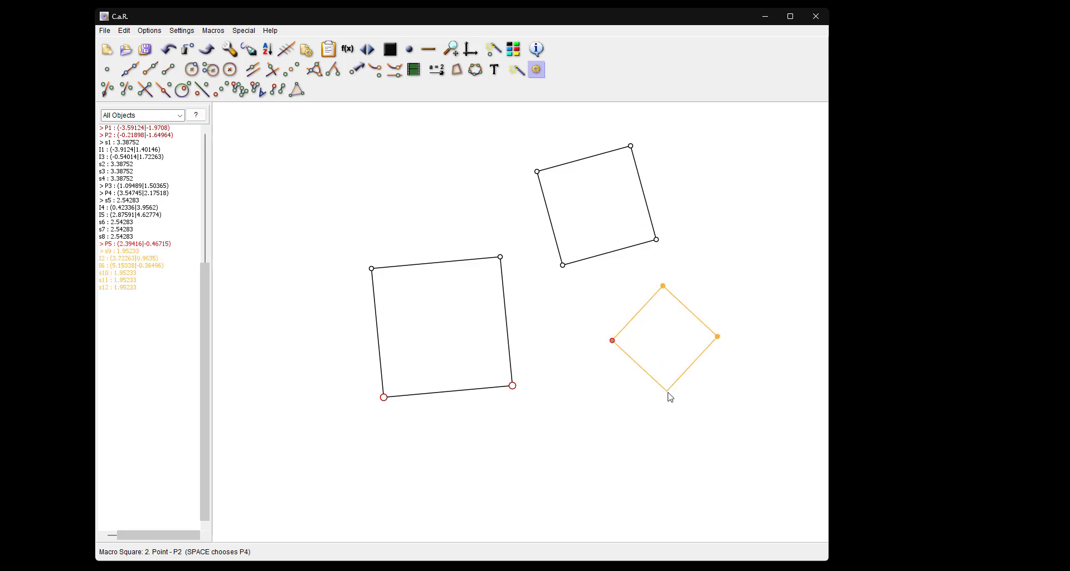
left_click(672, 397)
left_click(398, 203)
left_click(473, 173)
left_click(544, 394)
left_click(601, 301)
- Attach three more squares with the Square macro, each built on a side of the previous one, starting from the tilted square's upper-right side
left_click(668, 281)
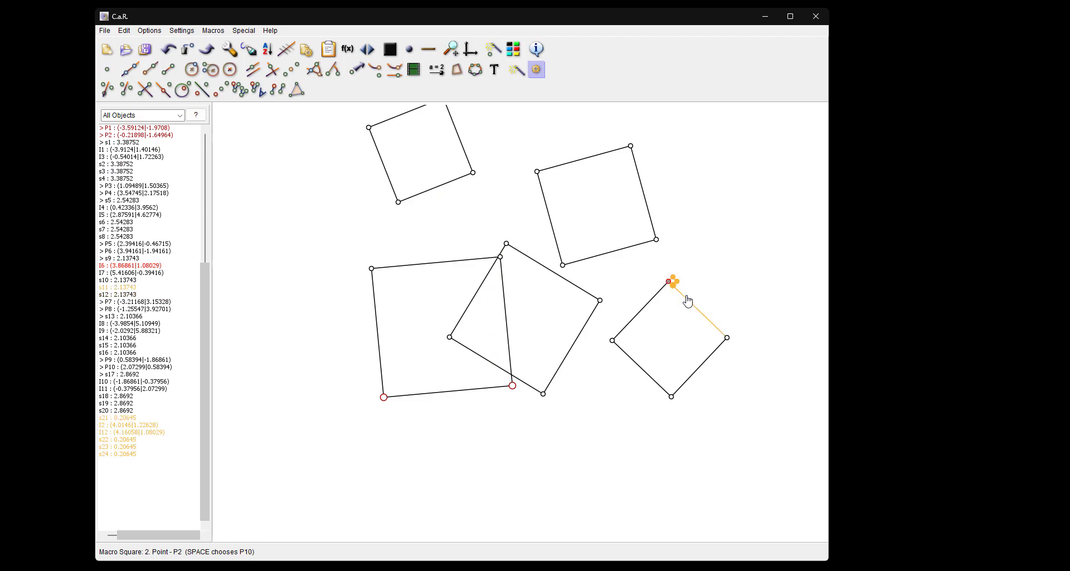
left_click(727, 337)
left_click(724, 222)
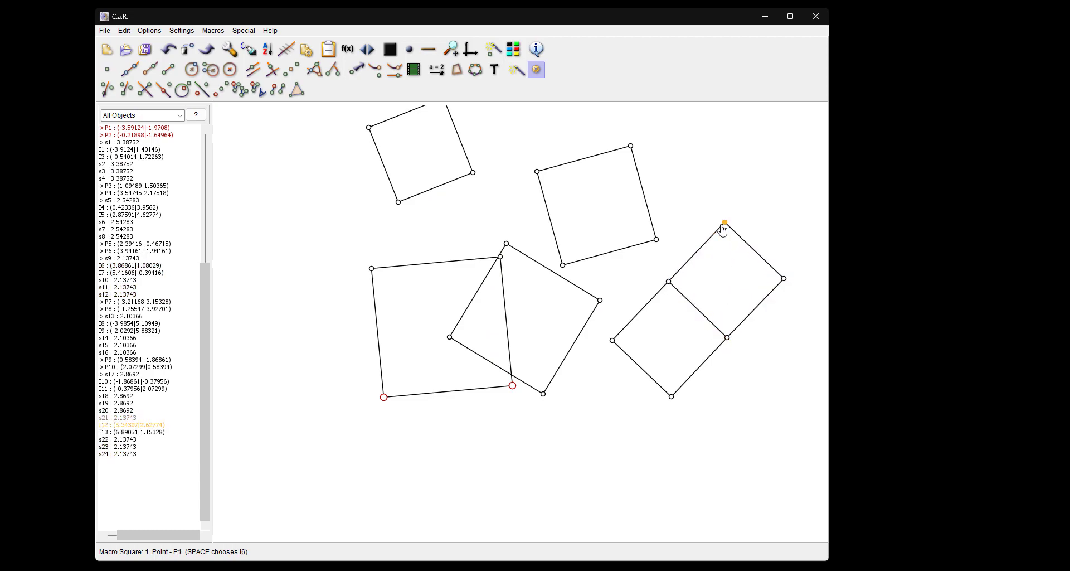
left_click(784, 278)
left_click(781, 163)
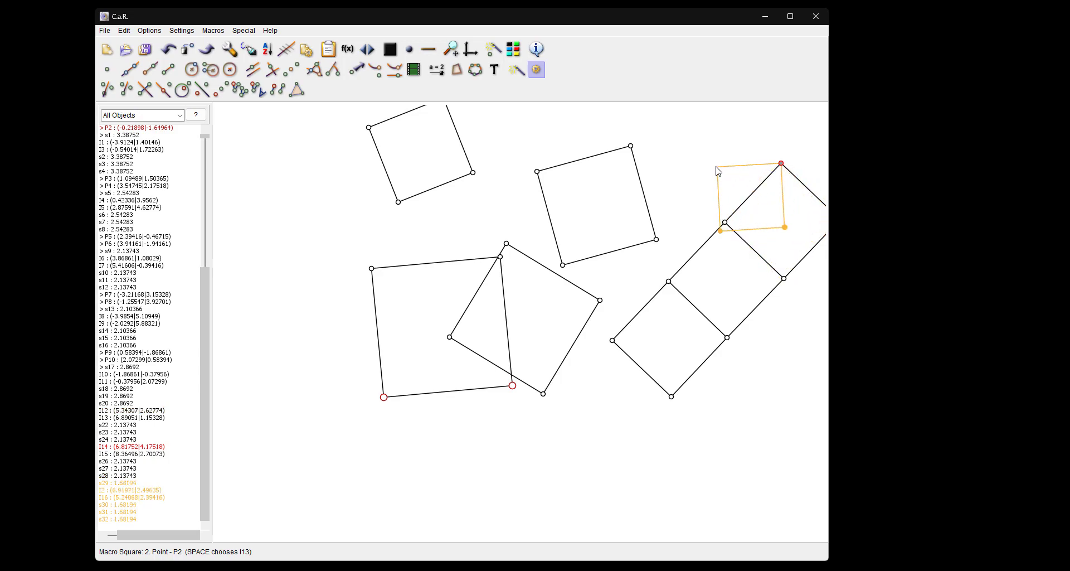
key("Escape")
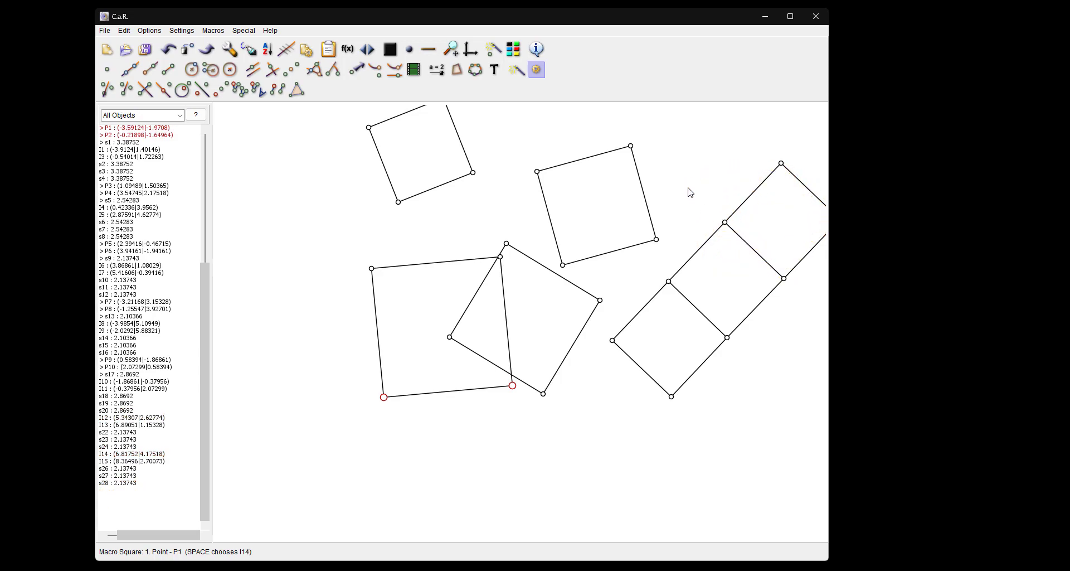
left_click(724, 223)
left_click(781, 163)
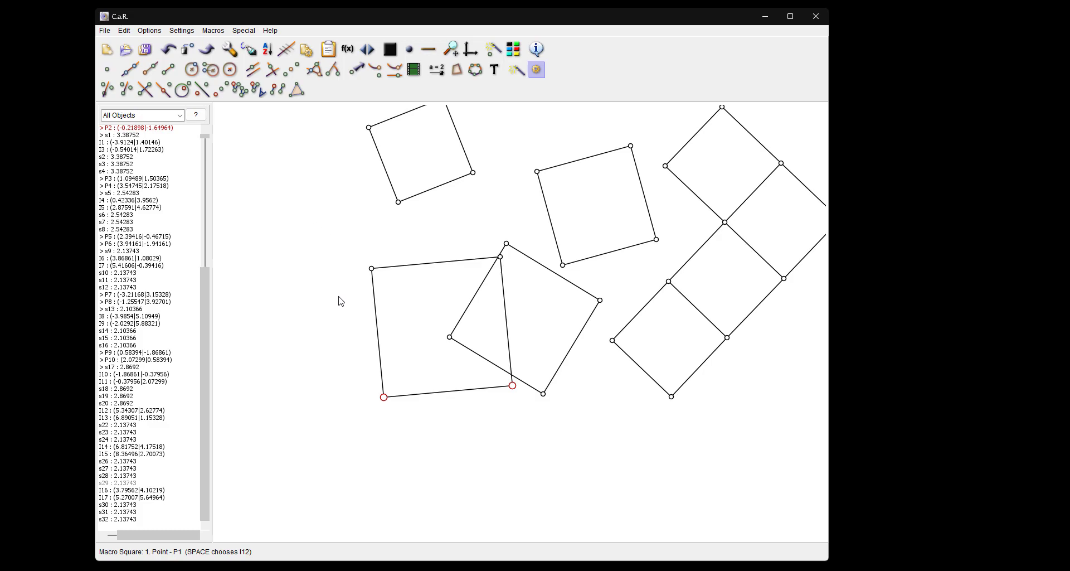
- Start a new construction without saving the changes, and keep the user macros
left_click(107, 49)
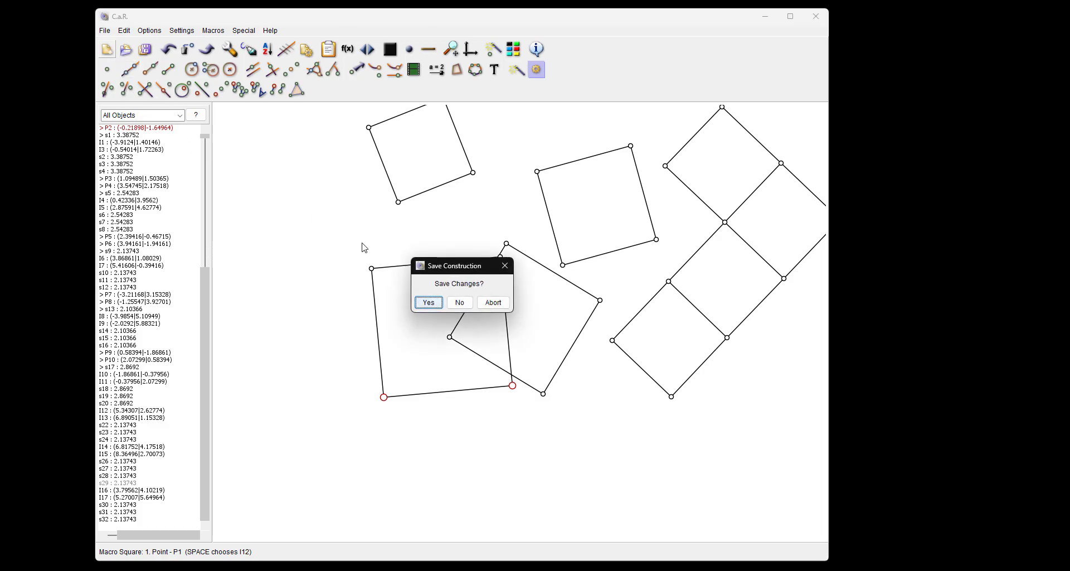
left_click(456, 304)
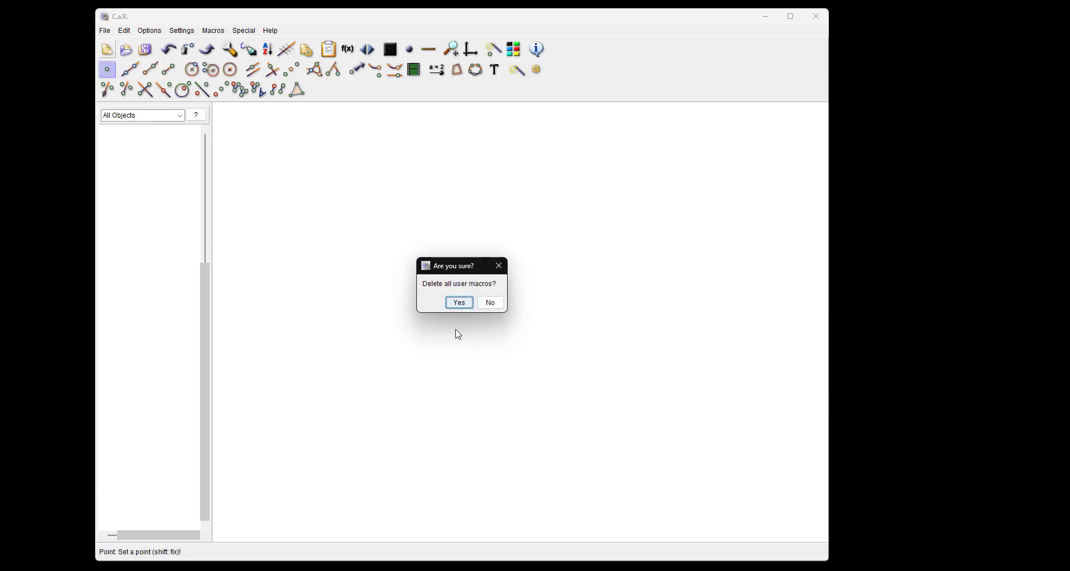
left_click(489, 302)
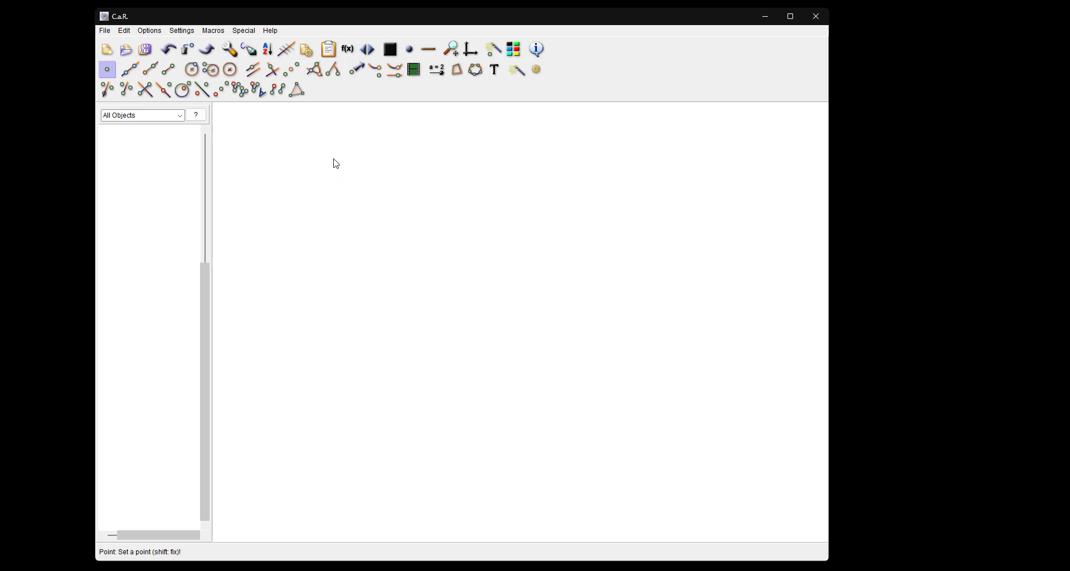
- Run the Square macro in the new construction to build a square with a side of about 3.69 units
right_click(365, 205)
left_click(396, 223)
left_click(375, 363)
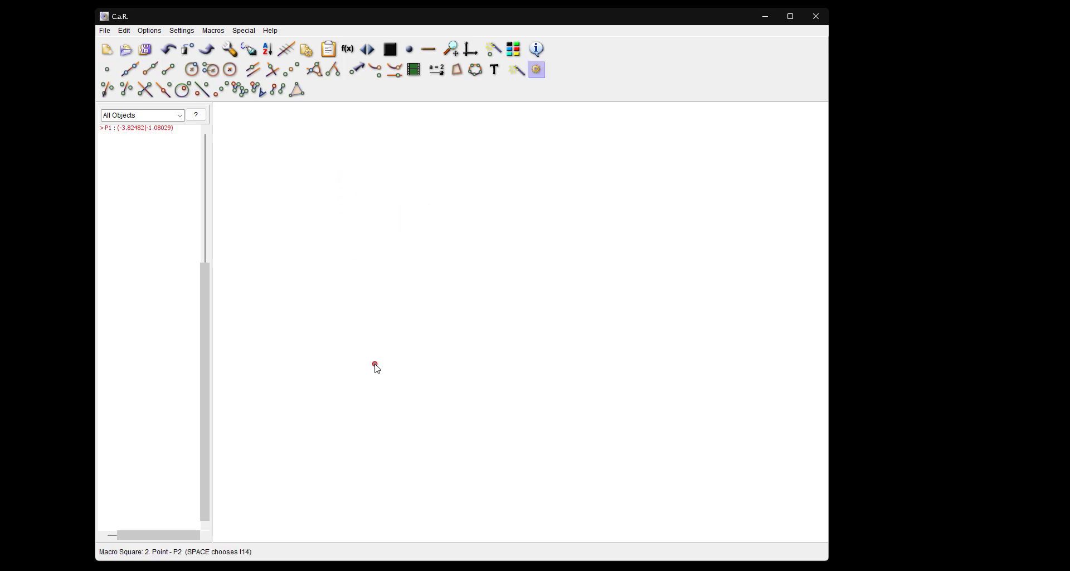
left_click(511, 328)
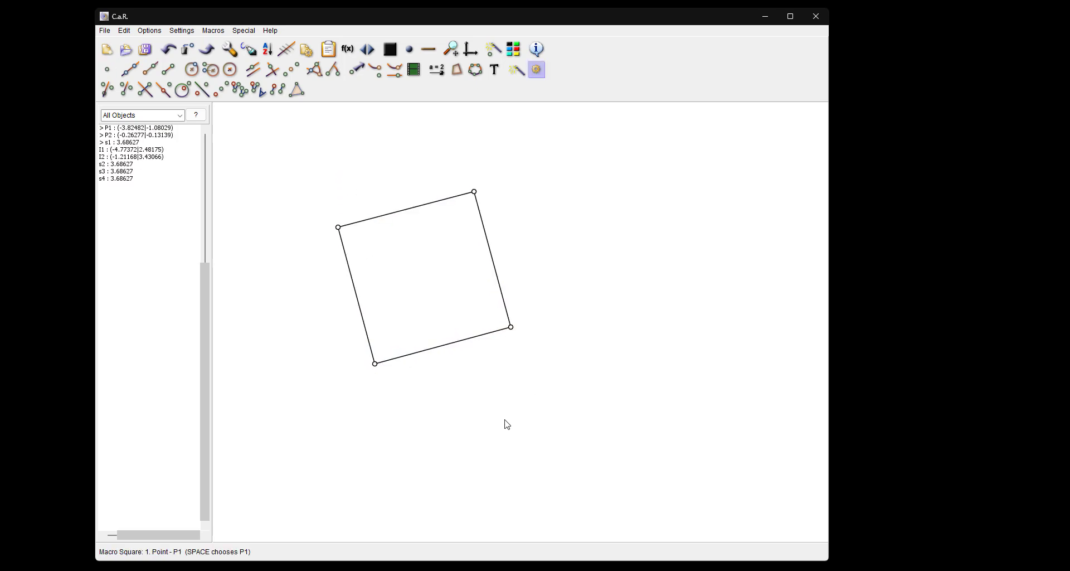
- Show the name label of the square's corner P1 and enlarge its point marker
right_click(375, 364)
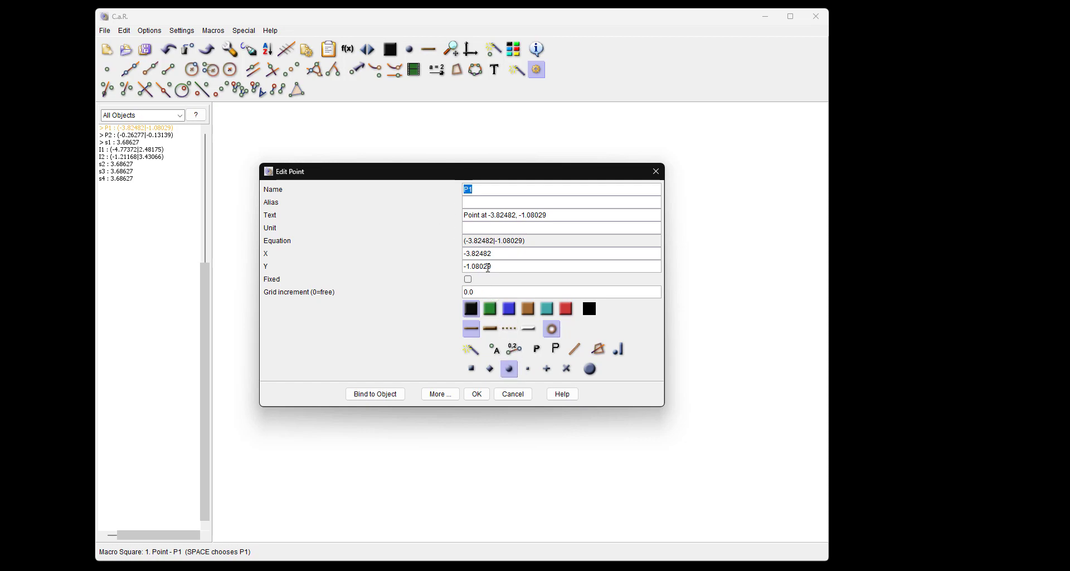
left_click(496, 353)
left_click(589, 369)
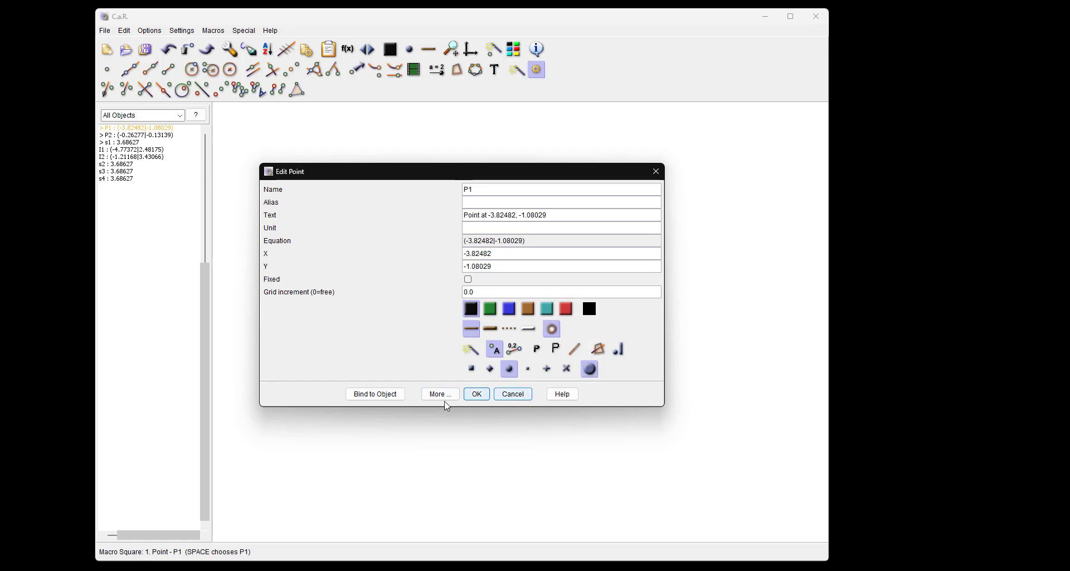
left_click(476, 393)
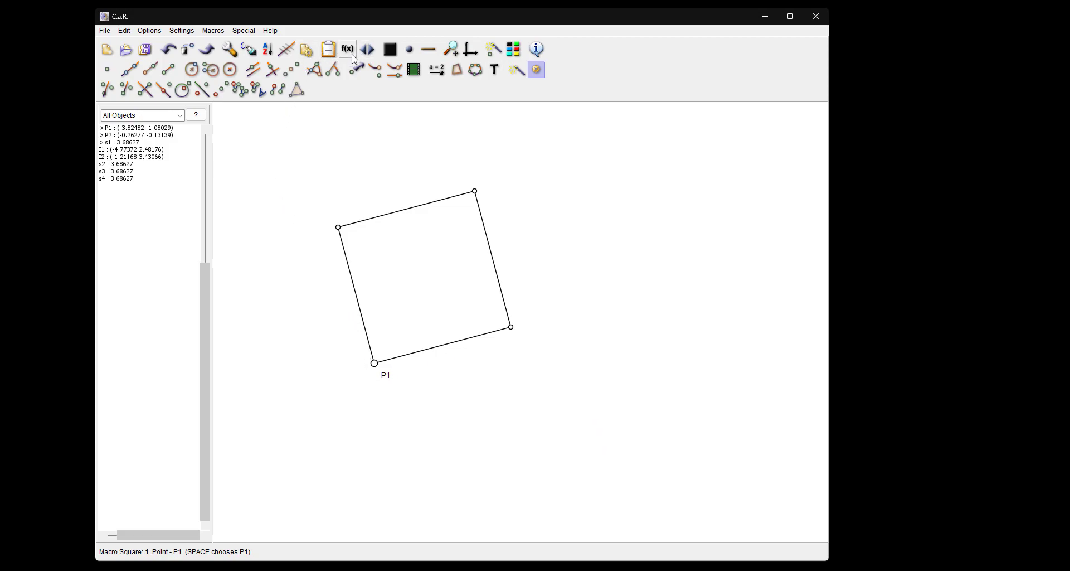
- Define a macro named Square at P1 with parameters =P1 and P2 and the comment "Fix one corner of the square."
left_click(305, 50)
left_click(374, 365)
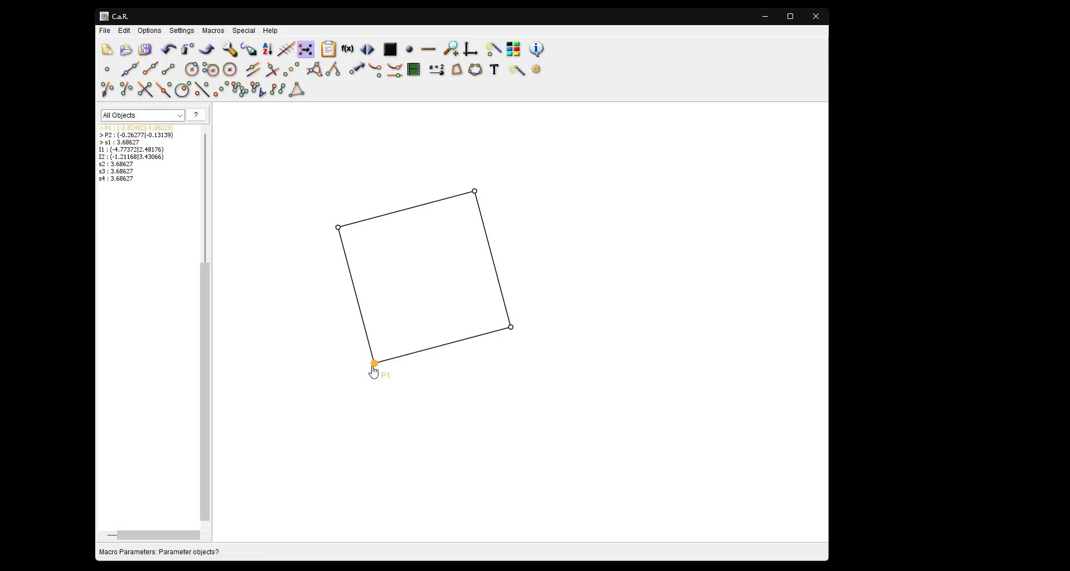
left_click(511, 327)
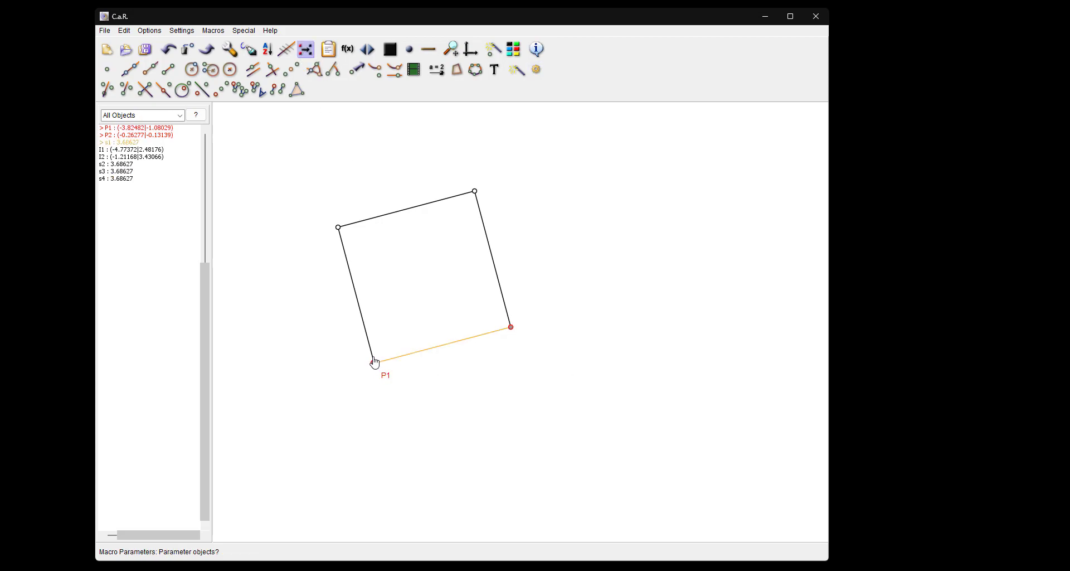
left_click(305, 51)
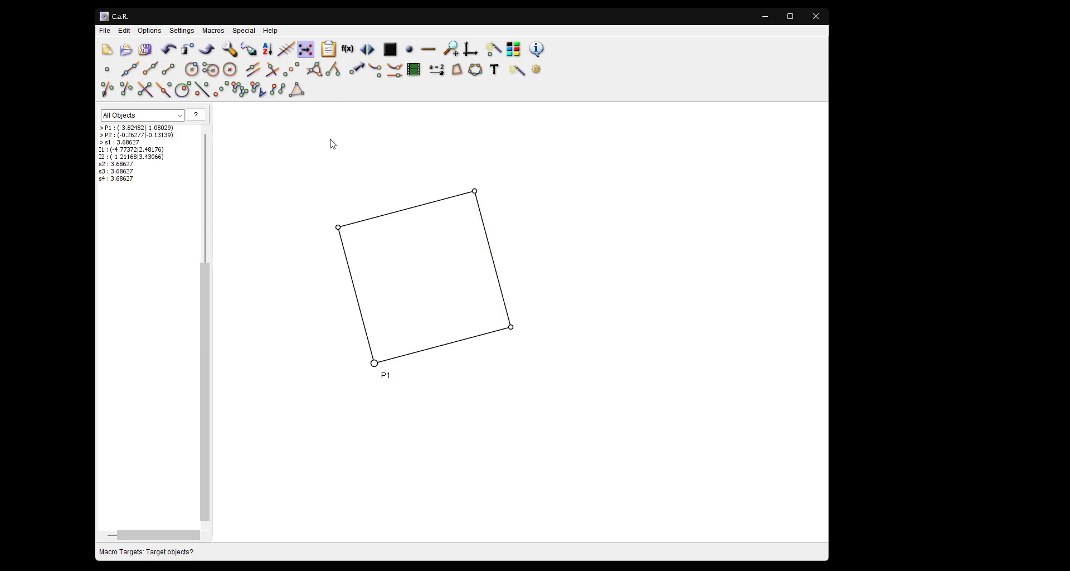
left_click(305, 50)
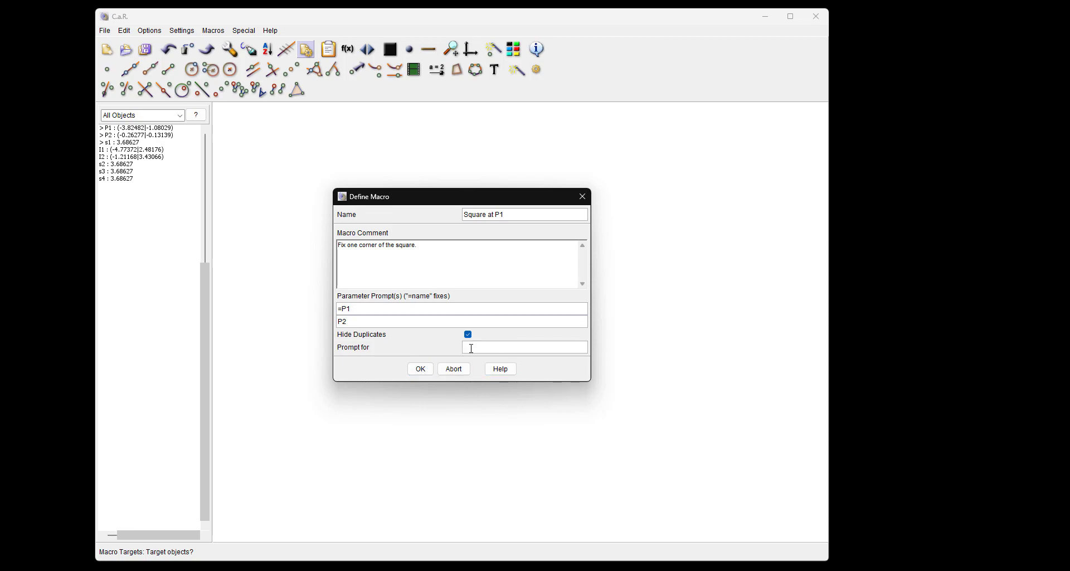
left_click(423, 370)
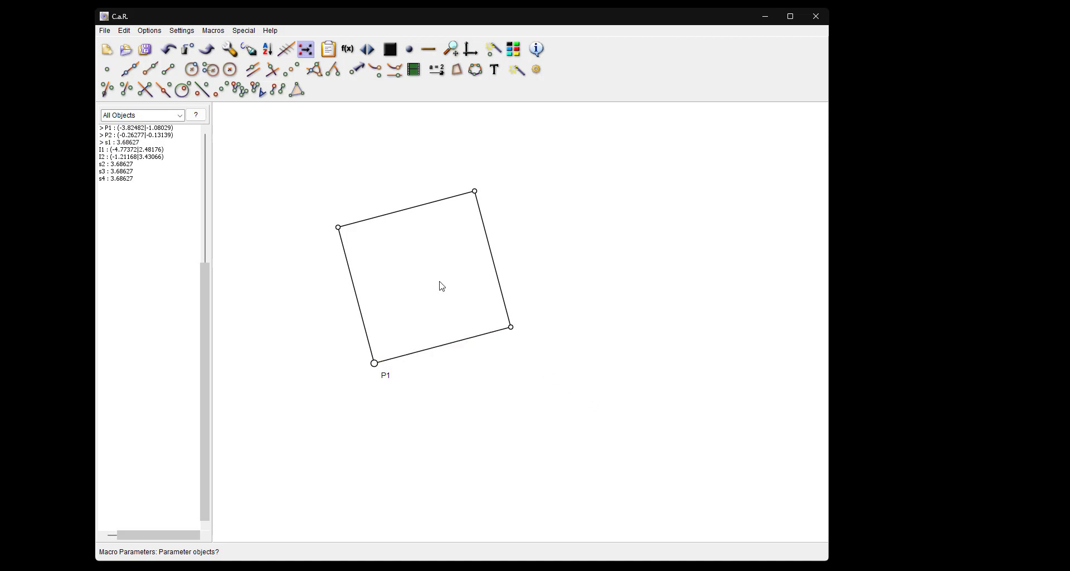
- Build twelve squares of varying size around the shared corner P1 with the Square at P1 macro, and move P1 upward
right_click(521, 223)
left_click(549, 249)
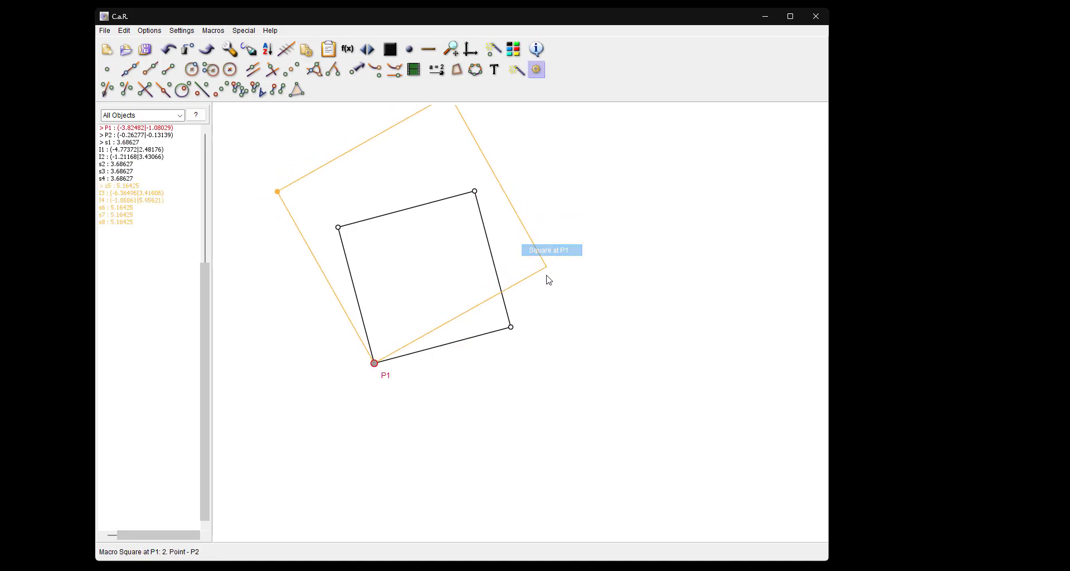
left_click(543, 370)
left_click(512, 416)
left_click(409, 449)
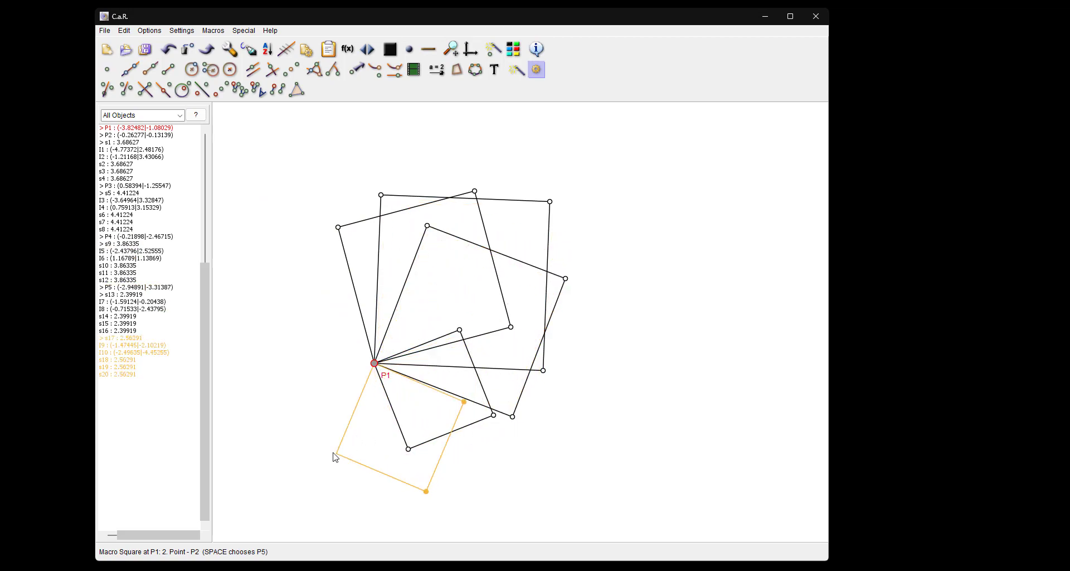
left_click(330, 450)
left_click(294, 402)
left_click(269, 324)
left_click(271, 248)
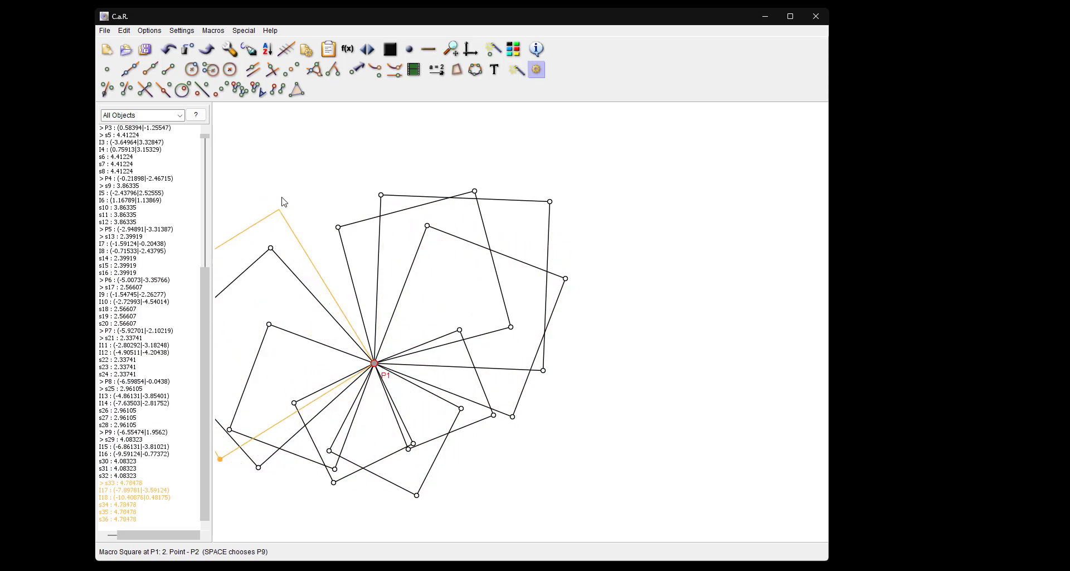
left_click(443, 140)
left_click(672, 209)
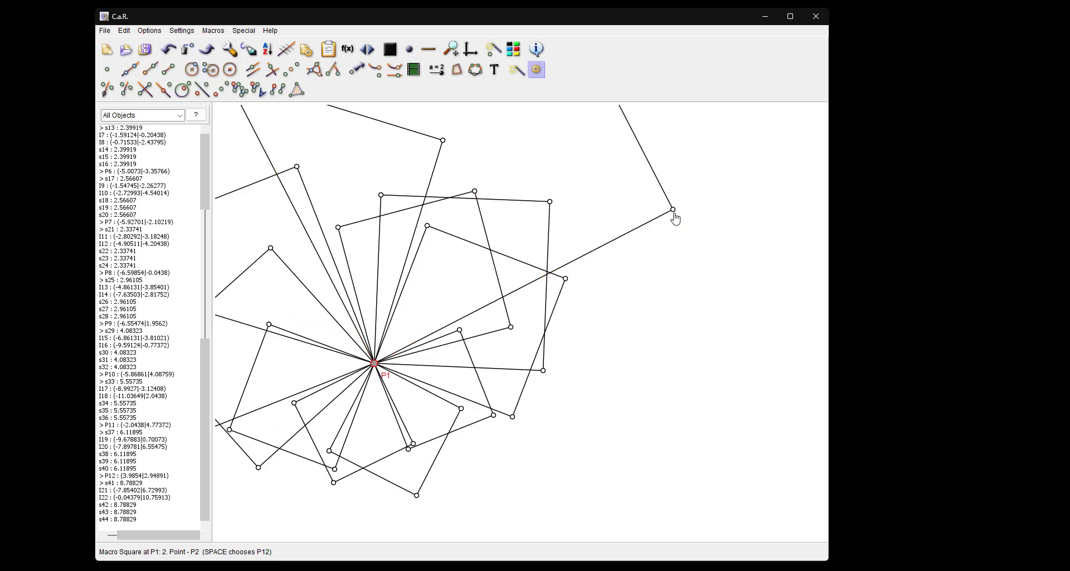
left_click(705, 356)
left_click(657, 451)
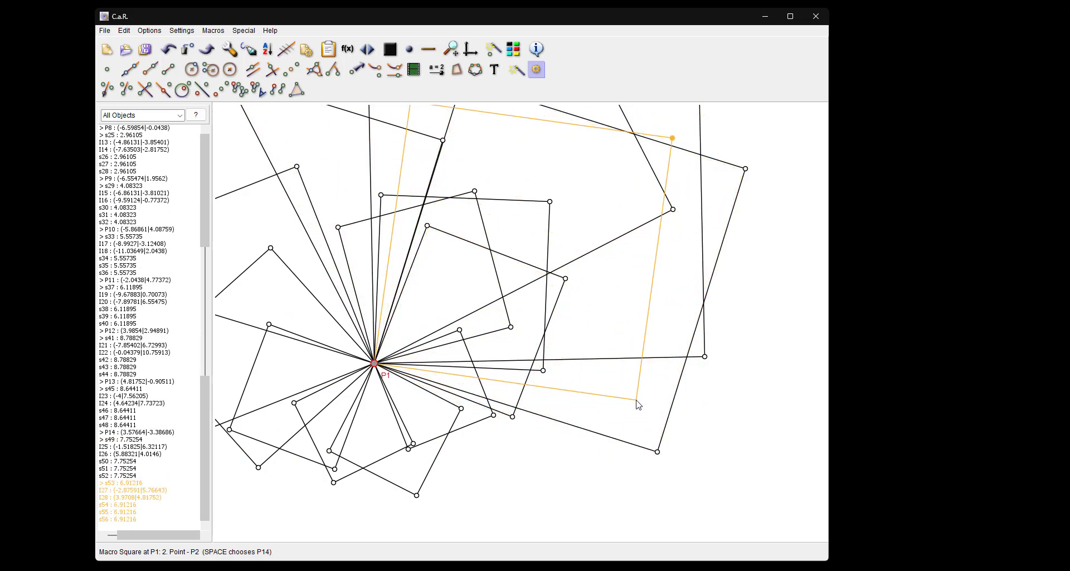
key("Escape")
left_click_drag(376, 366, 395, 227)
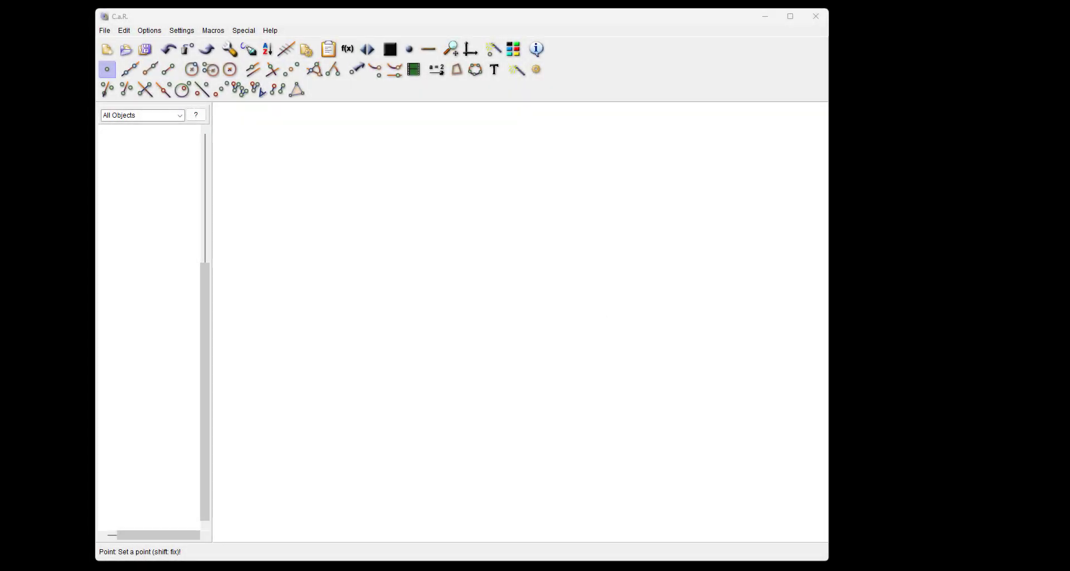
- Draw a narrow triangle P1, P2, P3 from three segments about 5.81, 1.48 and 6.46 units long
left_click(168, 69)
left_click(389, 387)
left_click(584, 279)
left_click(583, 280)
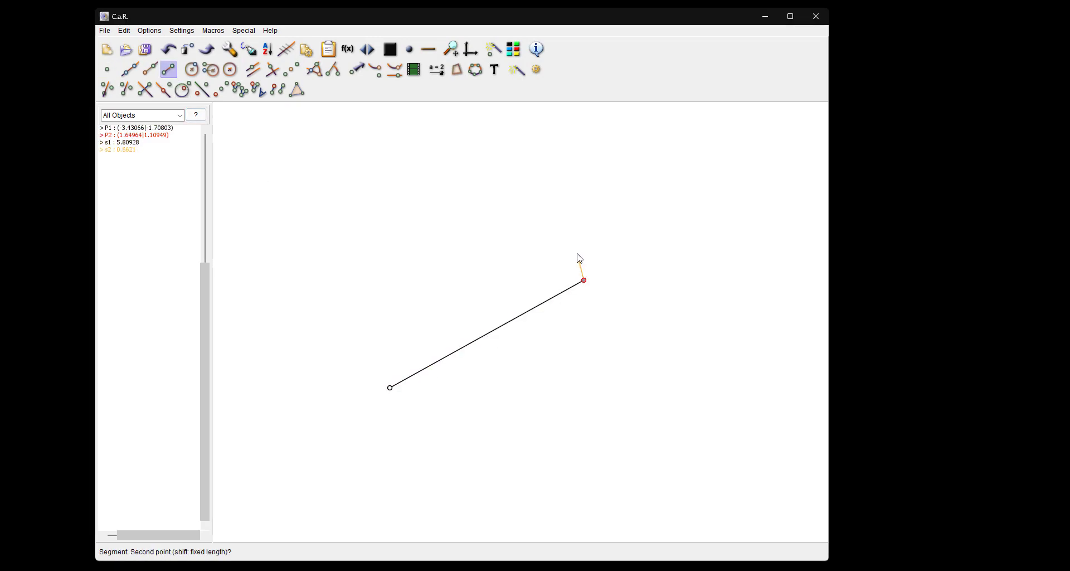
left_click(574, 224)
left_click(575, 225)
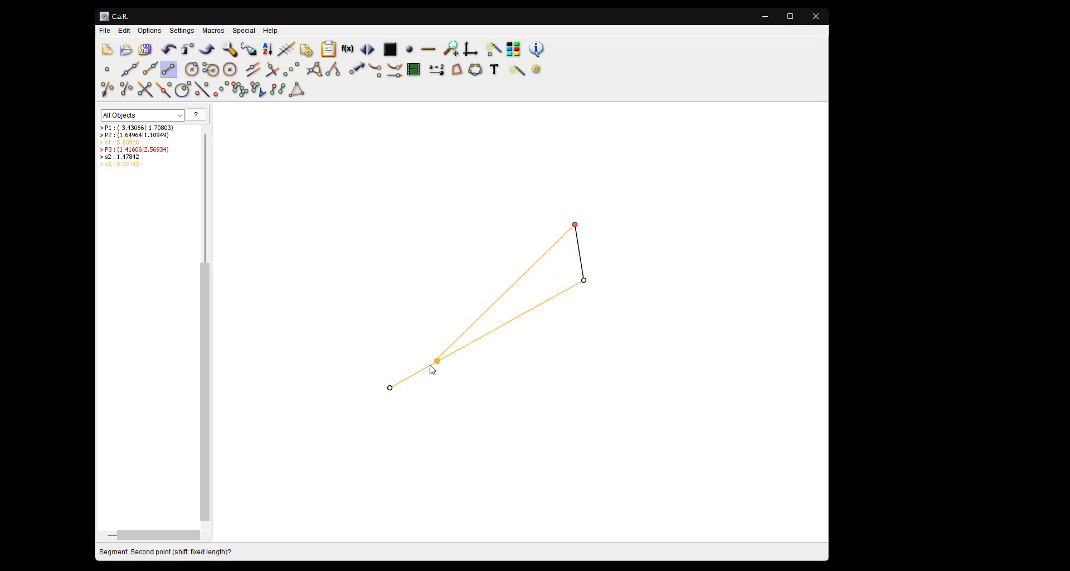
left_click(390, 387)
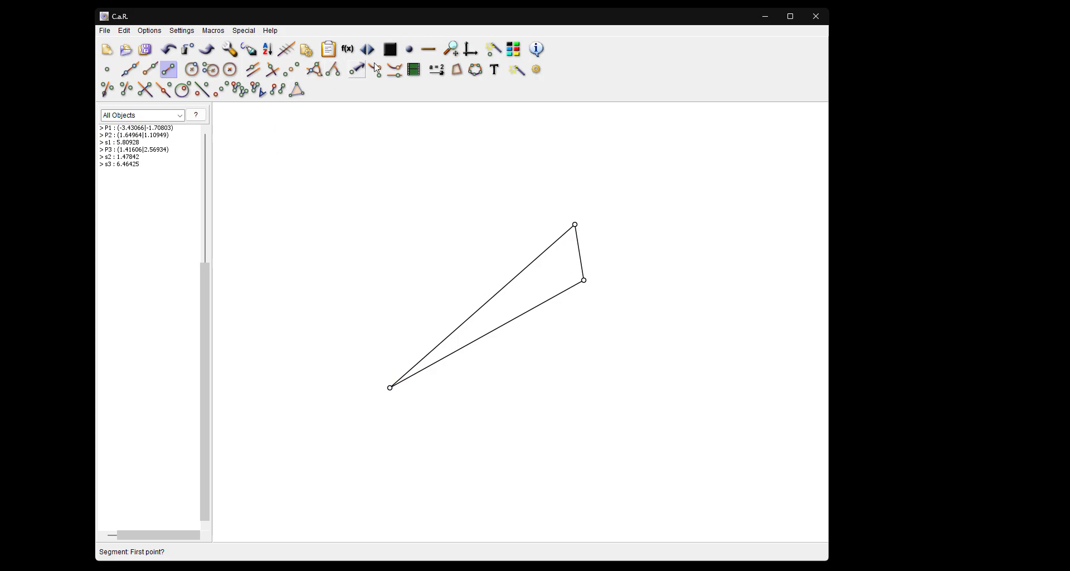
left_click(391, 50)
left_click(392, 53)
left_click(393, 55)
left_click(393, 55)
left_click(393, 55)
left_click(393, 55)
- Mark the triangle's interior angles at P1 and P2 with the Angle tool
left_click(316, 72)
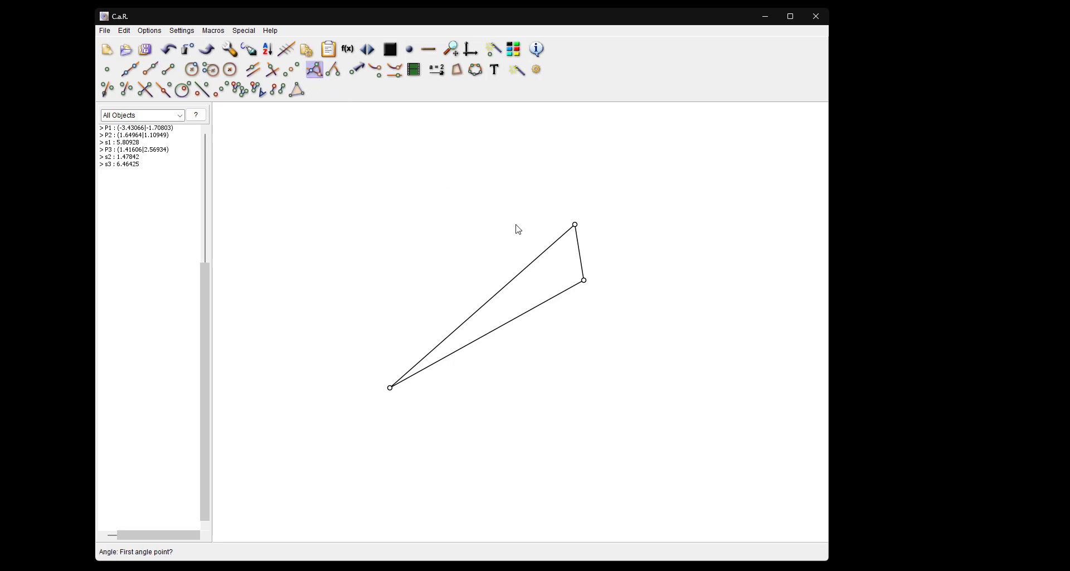
left_click(584, 280)
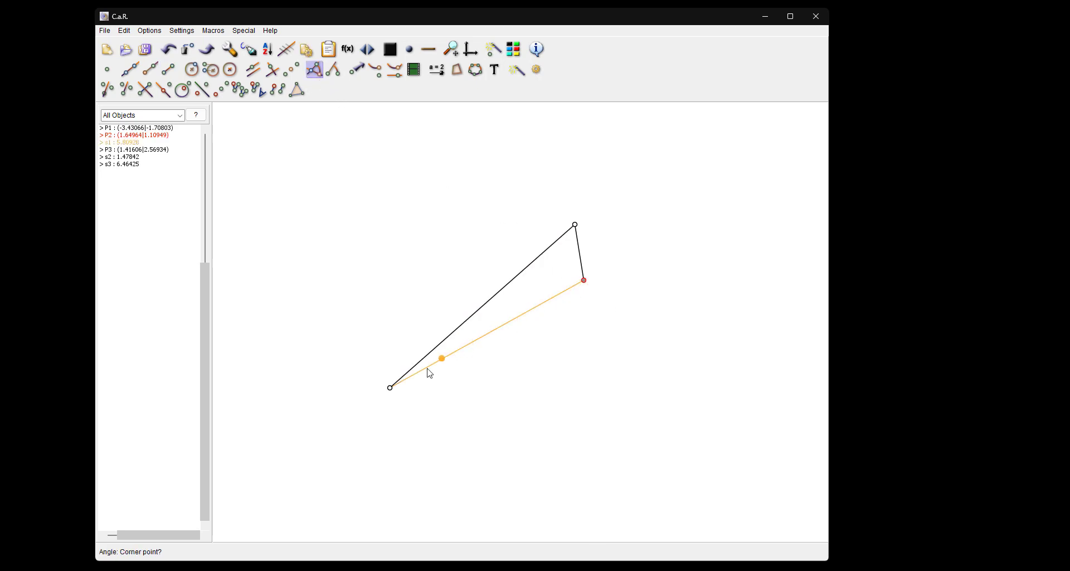
left_click(390, 387)
left_click(575, 225)
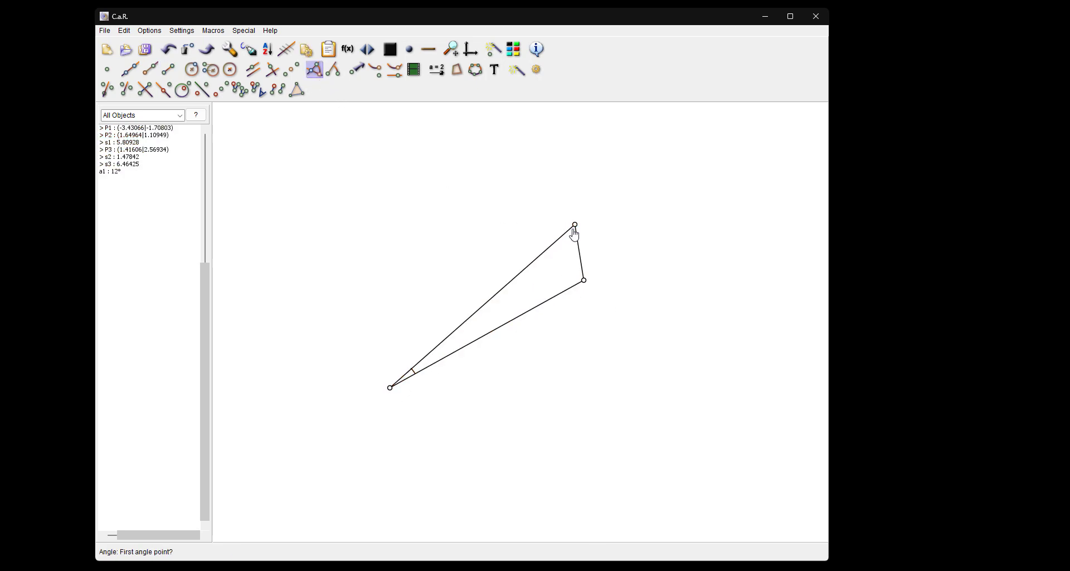
left_click(390, 387)
left_click(584, 281)
left_click(575, 225)
- Construct a fixed-size angle at P1 starting from the side to P3, with its size set to a1
left_click(333, 70)
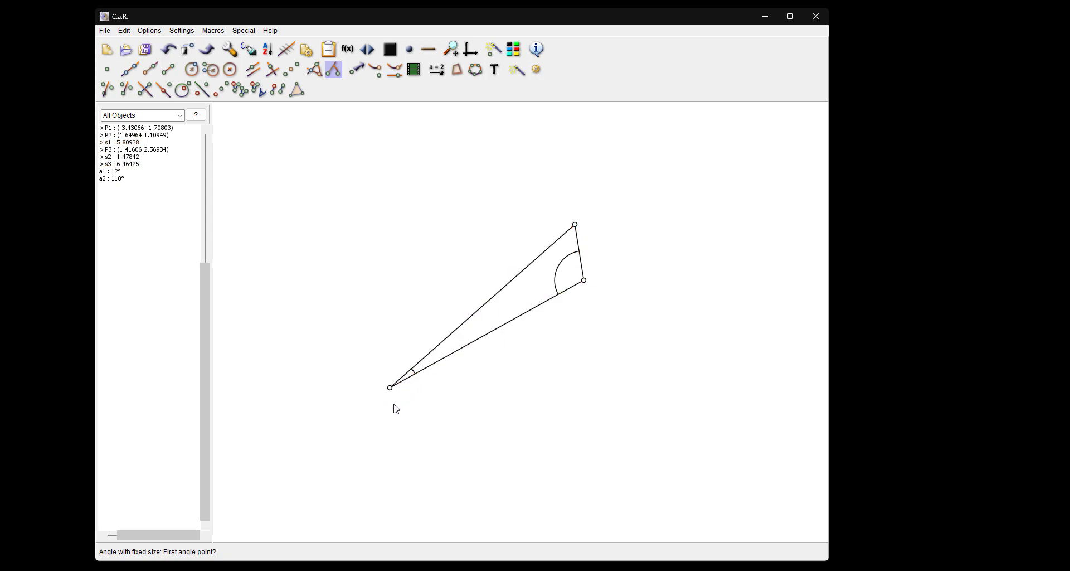
left_click(389, 387)
left_click(574, 225)
key("Escape")
left_click(574, 225)
left_click(398, 388)
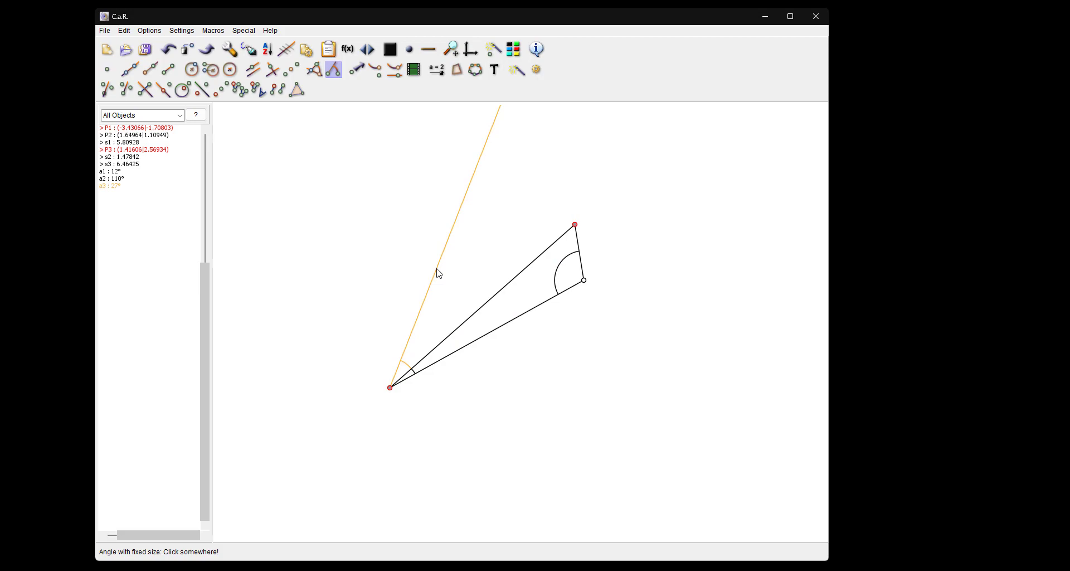
left_click(438, 273)
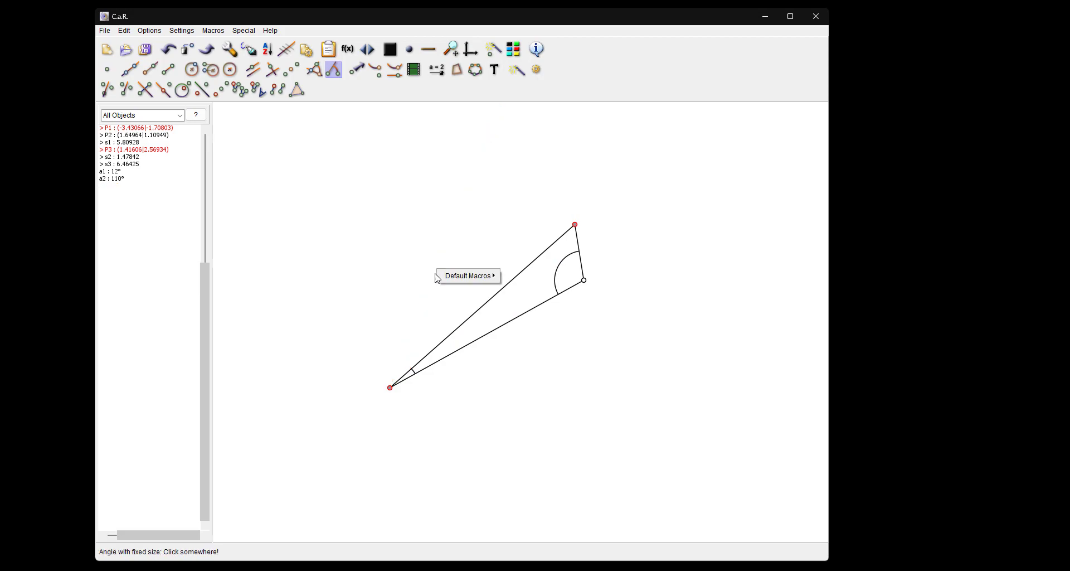
left_click(478, 275)
type("a1")
left_click(468, 388)
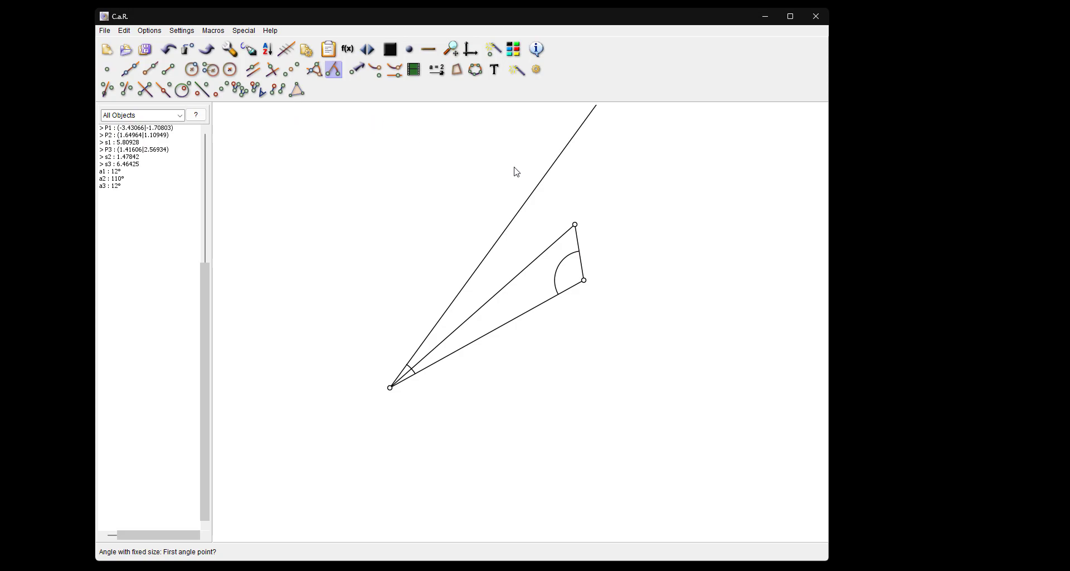
- Construct a fixed-size angle at P3 starting from P1 with its size set to a2, and move P3 to about (1.27, 2.57)
left_click(390, 388)
left_click(575, 225)
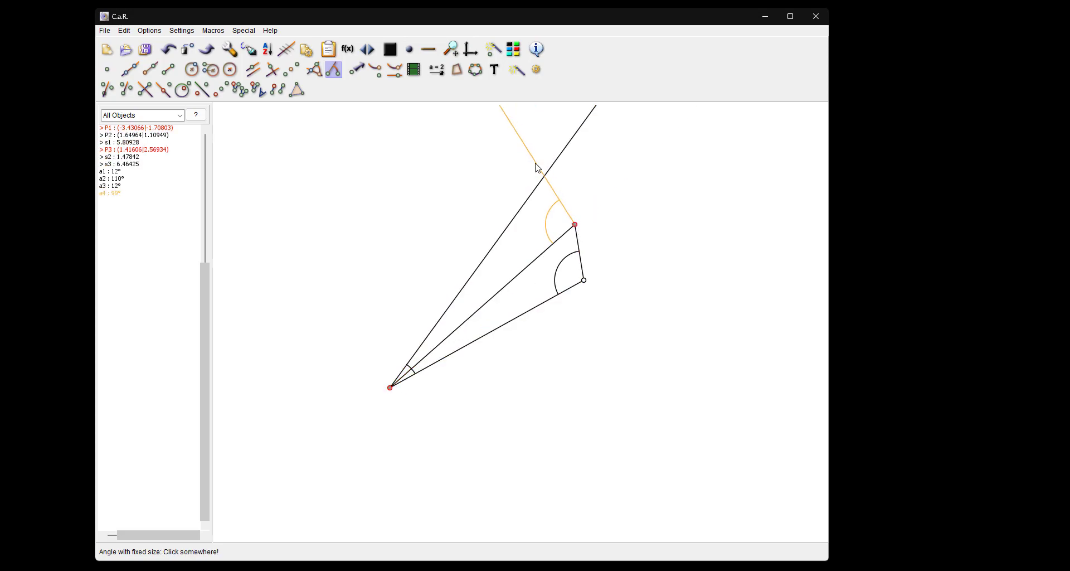
left_click(522, 151)
left_click(477, 272)
type("a4")
left_click(465, 386)
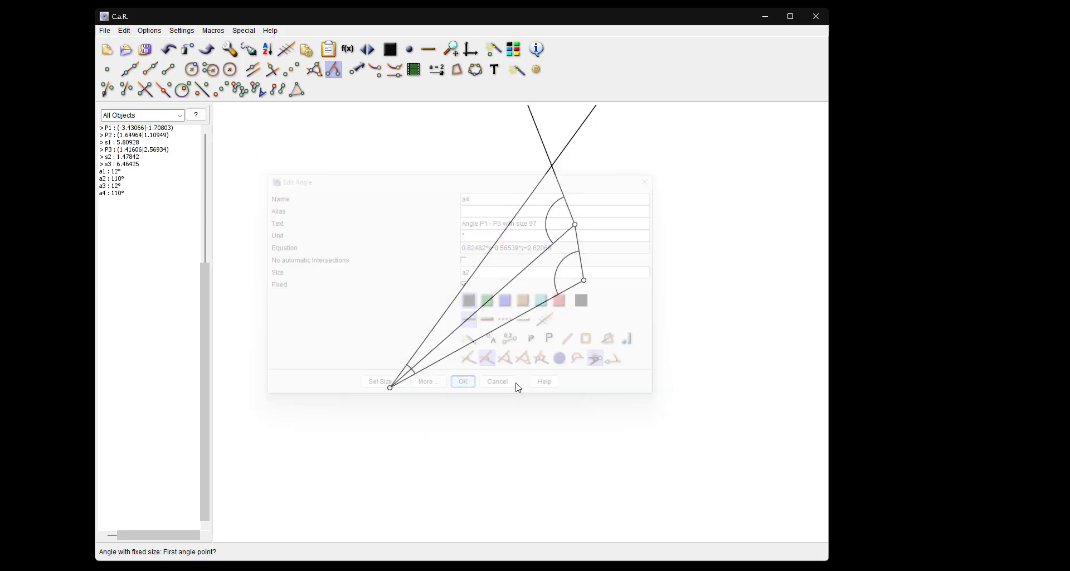
left_click_drag(575, 224, 590, 260)
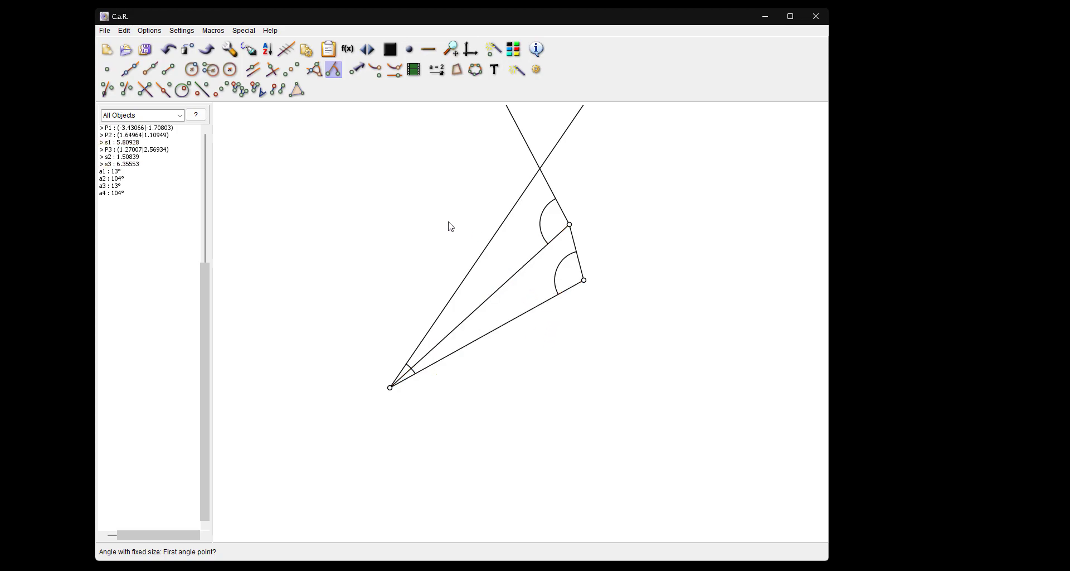
- Place a point where the two fixed-angle rays intersect, and hide both rays and all the angle marks
left_click(107, 69)
left_click(540, 169)
left_click(517, 70)
left_click(568, 129)
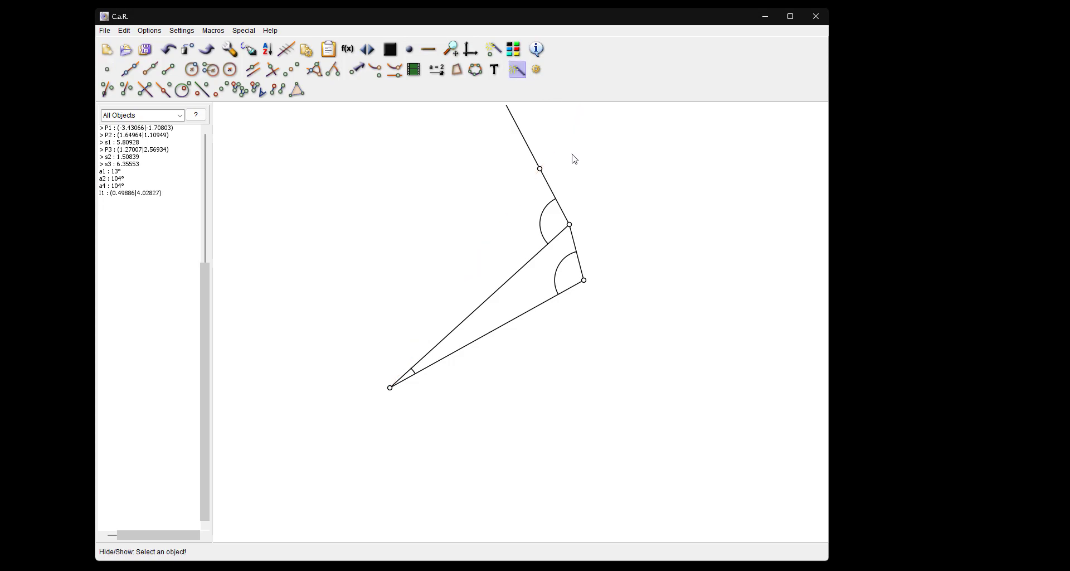
left_click(547, 216)
left_click(568, 267)
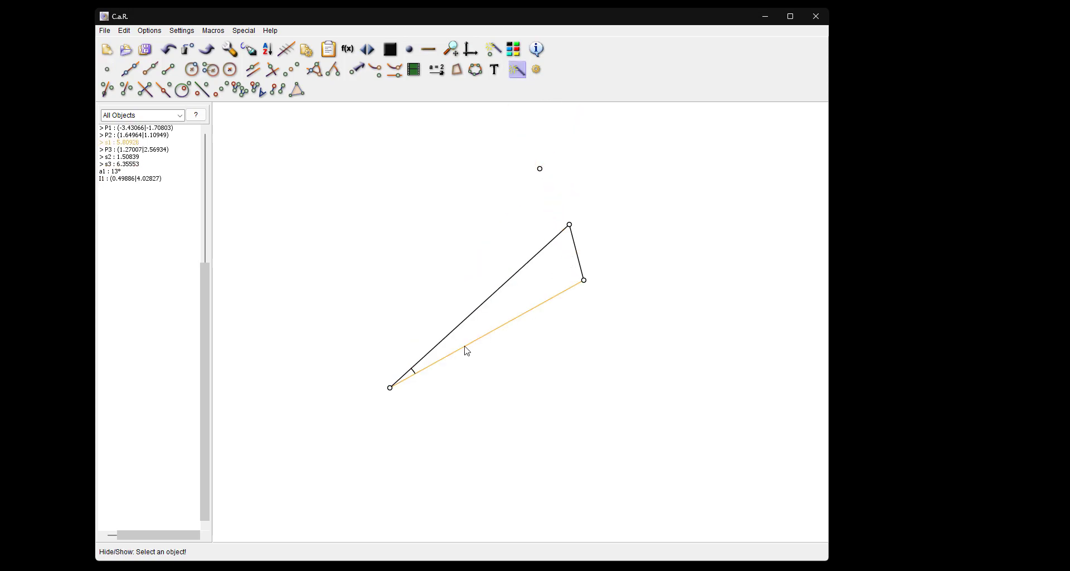
left_click(414, 376)
double_click(405, 211)
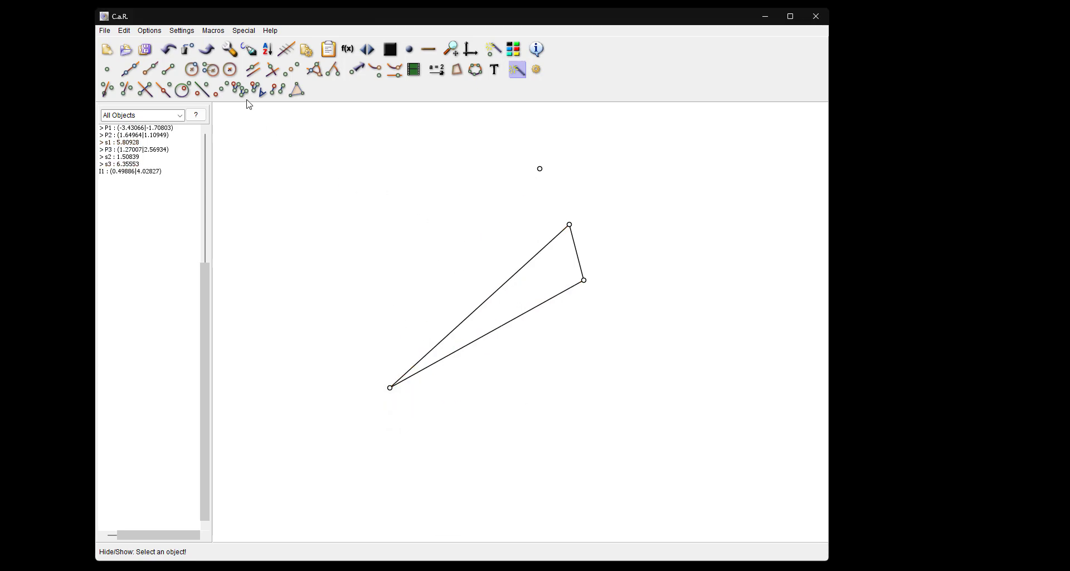
- Draw segments from P1 to the intersection point and from there to P3, closing the second triangle
left_click(169, 71)
left_click(390, 388)
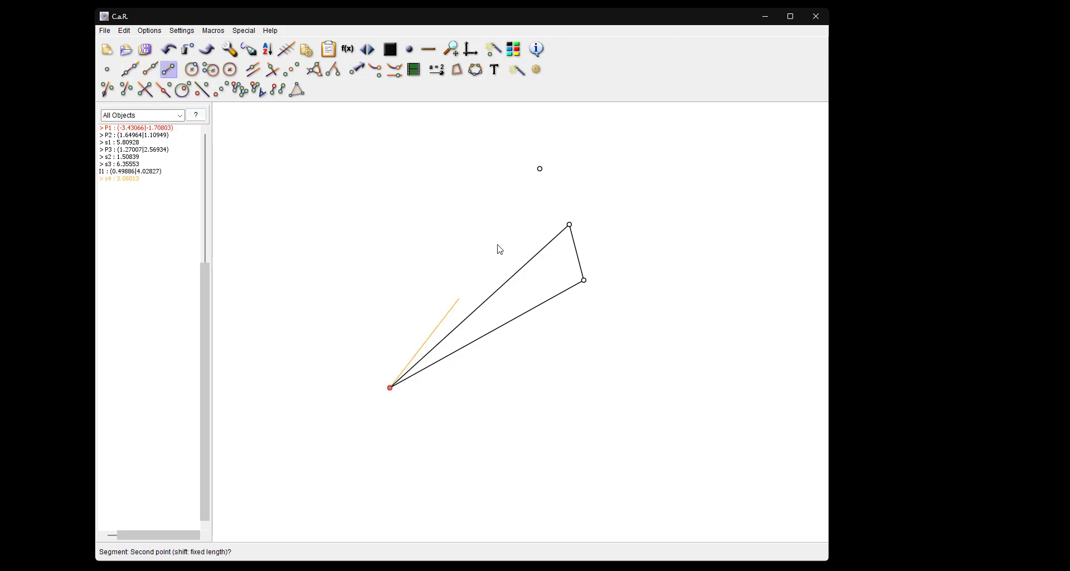
left_click(540, 169)
left_click(540, 169)
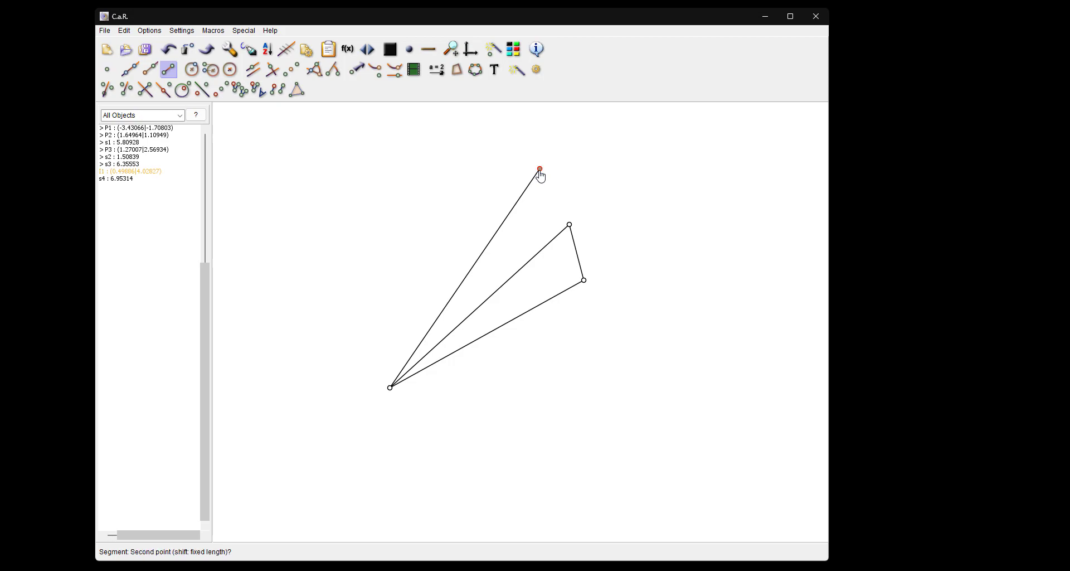
left_click(569, 224)
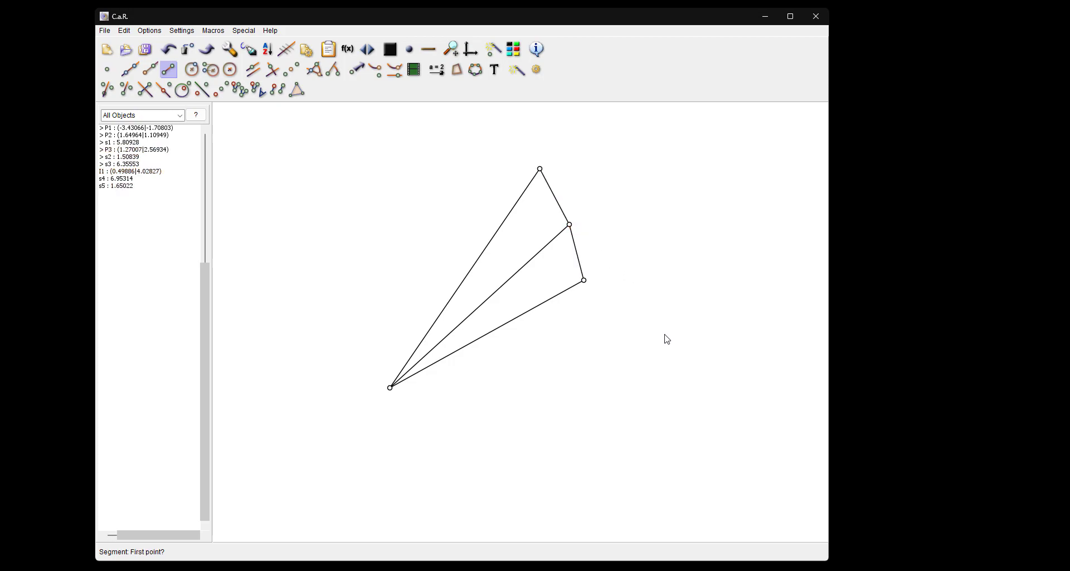
- Reshape the triangles by moving P2 to about (0.55, -0.04) and P3 to about (0.38, 0.61)
left_click_drag(585, 281, 594, 304)
left_click_drag(573, 230, 537, 301)
left_click_drag(562, 377, 540, 325)
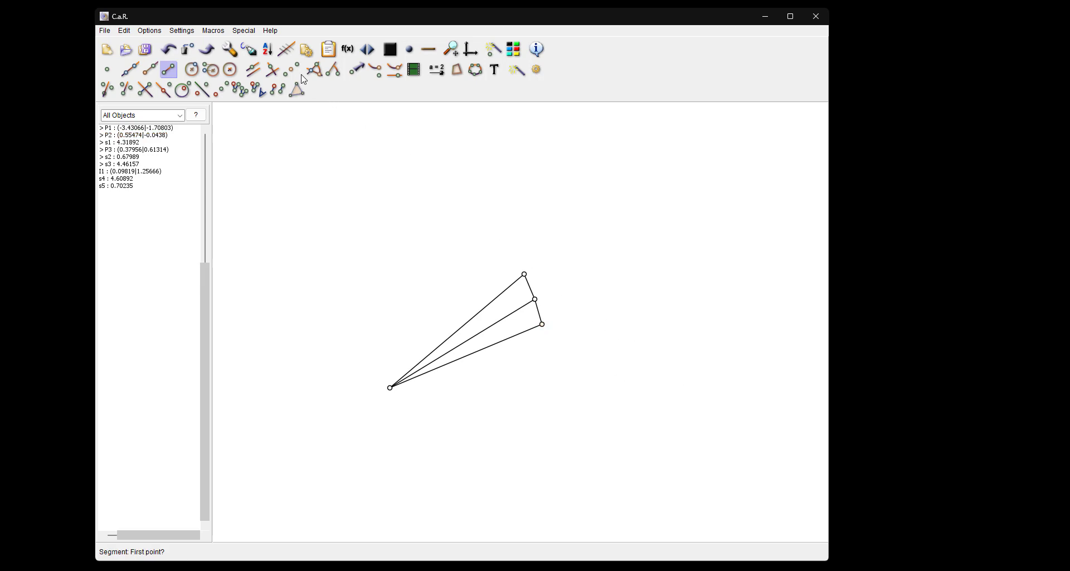
- Define a macro named Similar Triangle with P1, P2 and P3 as parameters and the intersection point with its two segments as targets
left_click(305, 49)
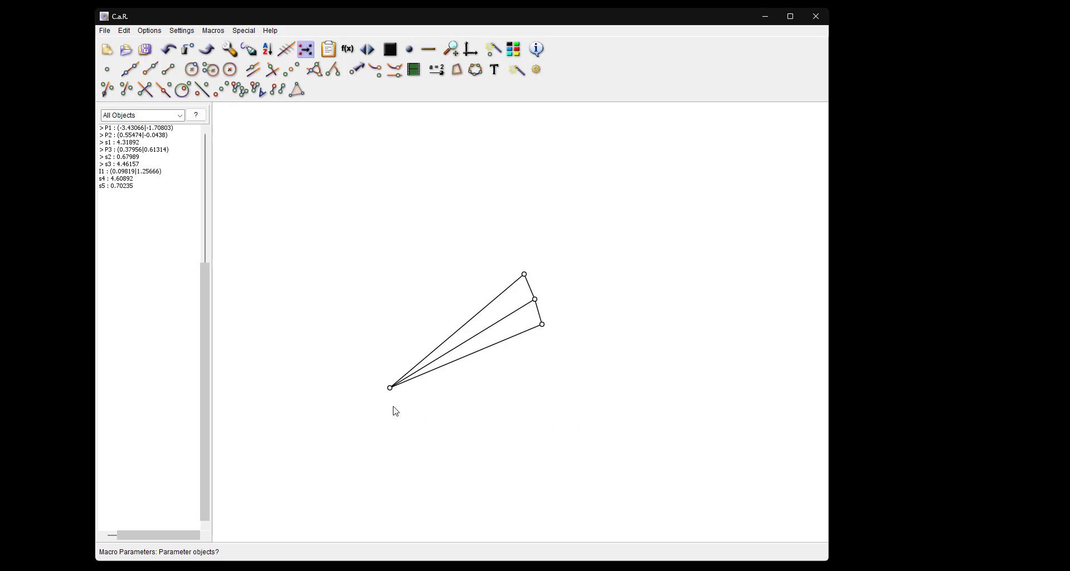
left_click(391, 389)
left_click(543, 325)
left_click(535, 301)
key("space")
left_click(528, 284)
left_click(526, 277)
left_click(515, 284)
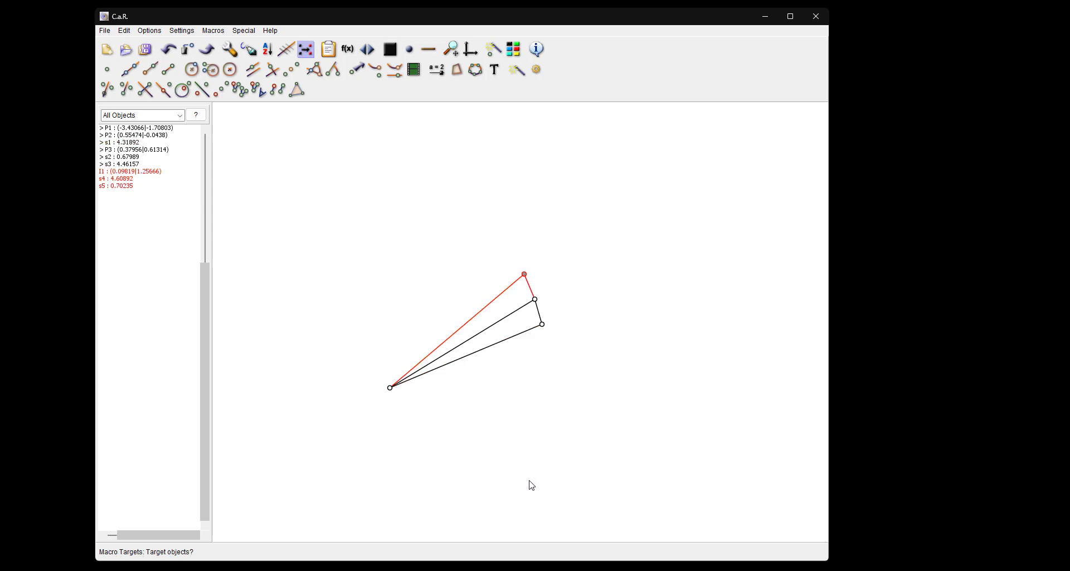
left_click(305, 49)
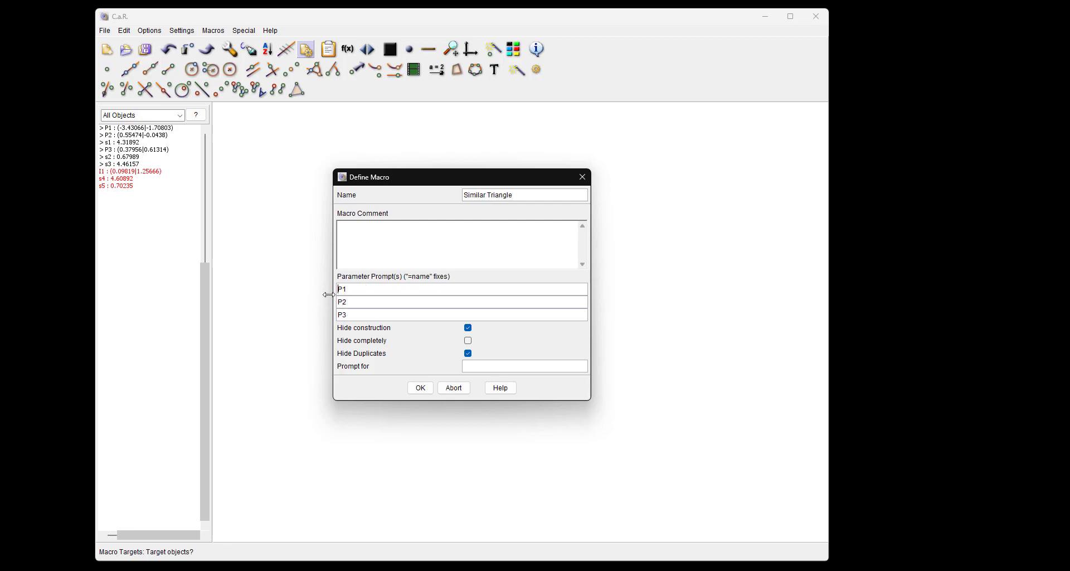
left_click(421, 385)
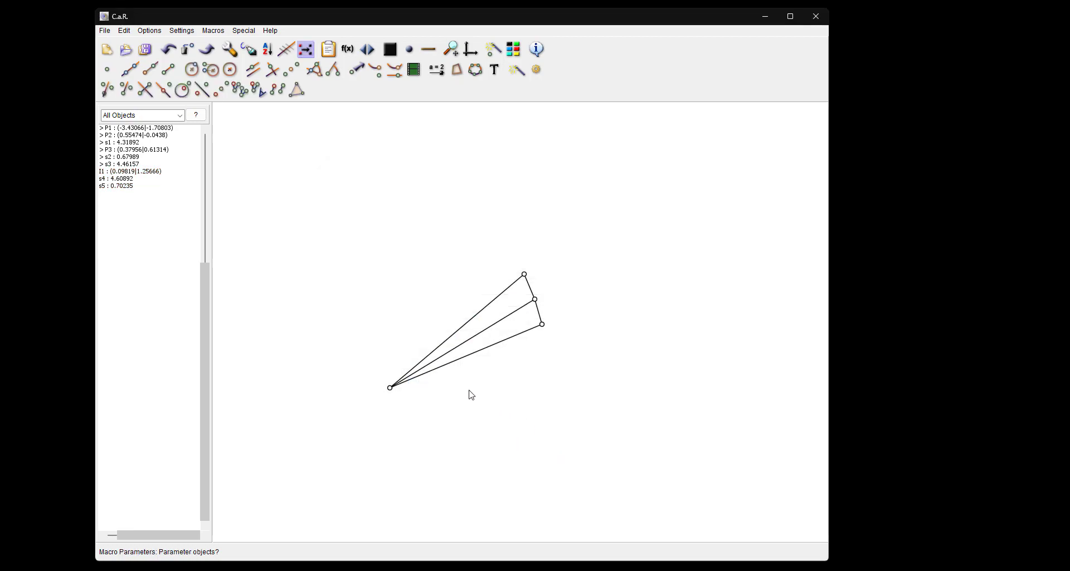
- Run the Similar Triangle macro with P1 as the constant first point, attaching three triangles in sequence starting from the side to I1
right_click(400, 209)
left_click(435, 226)
left_click(535, 299)
left_click(525, 275)
left_click(525, 275)
left_click(509, 251)
left_click(509, 251)
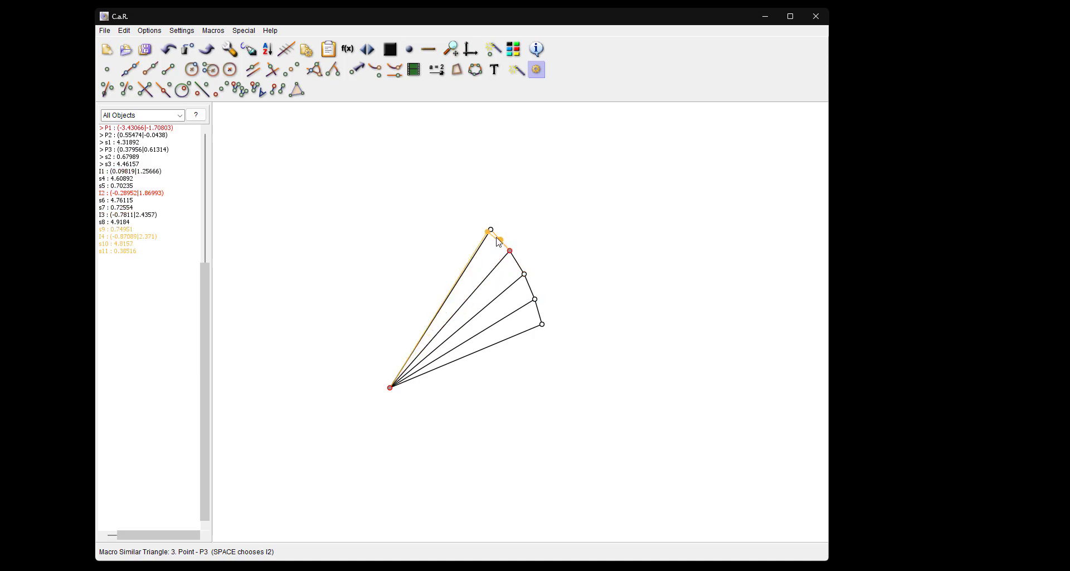
left_click(491, 231)
- Attach four more similar triangles around P1, each on the outer side of the previous one, and reshape the fan by moving a starting vertex
left_click(489, 229)
left_click(469, 212)
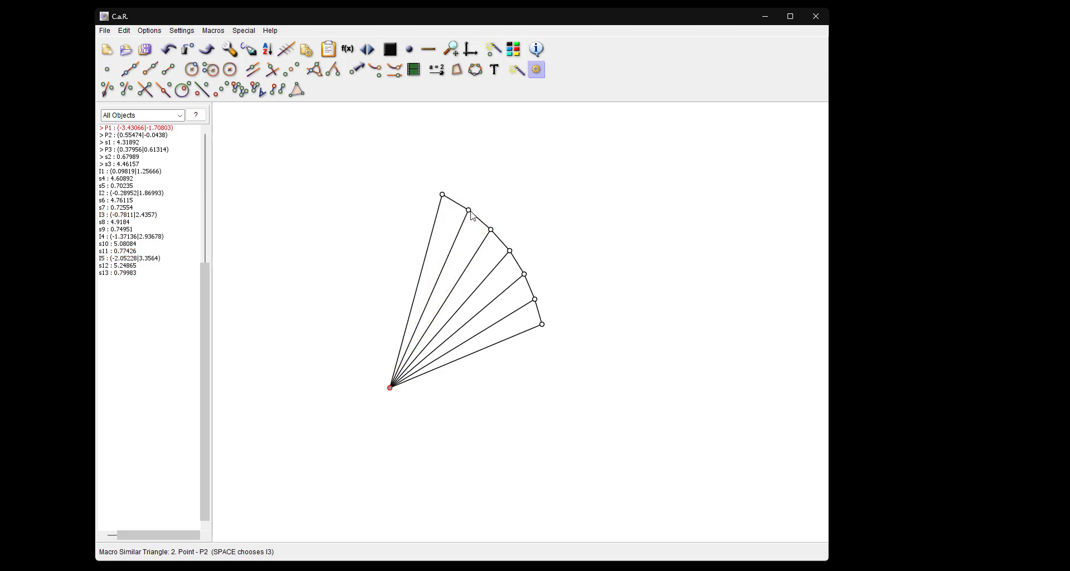
left_click(469, 212)
left_click(443, 196)
left_click(443, 196)
left_click(413, 183)
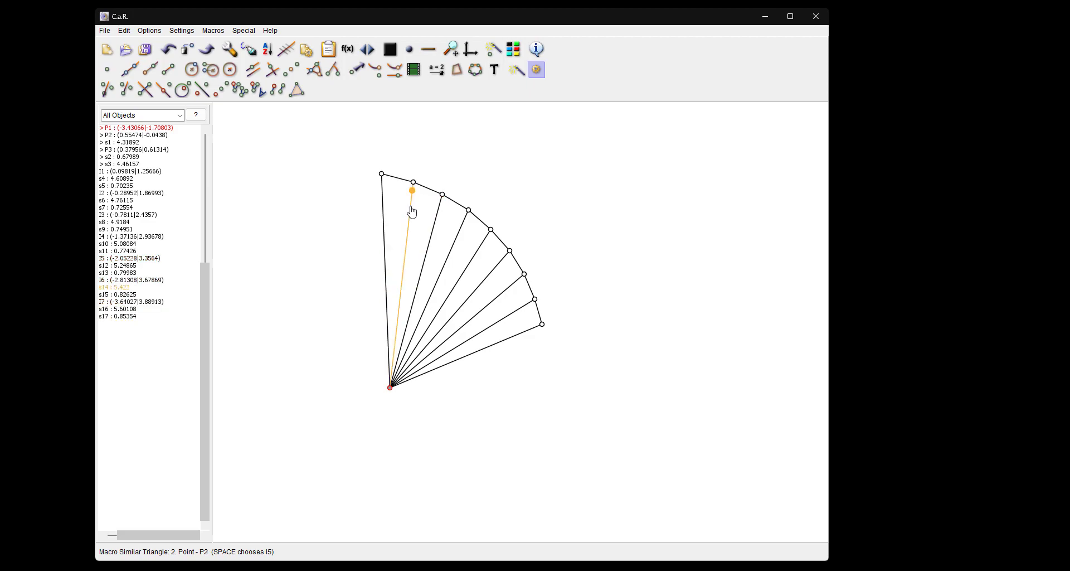
left_click(413, 182)
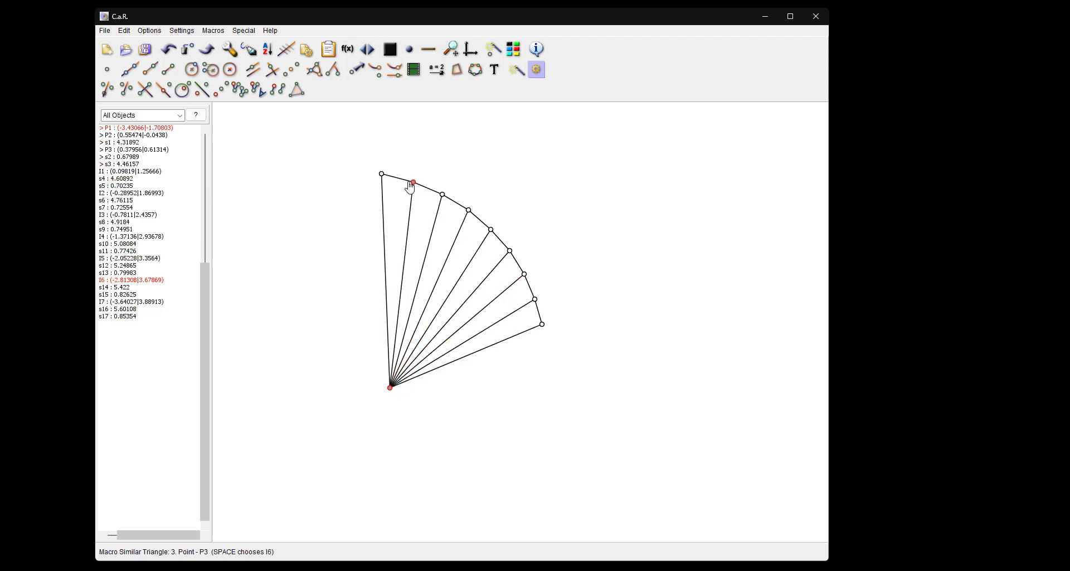
left_click(383, 176)
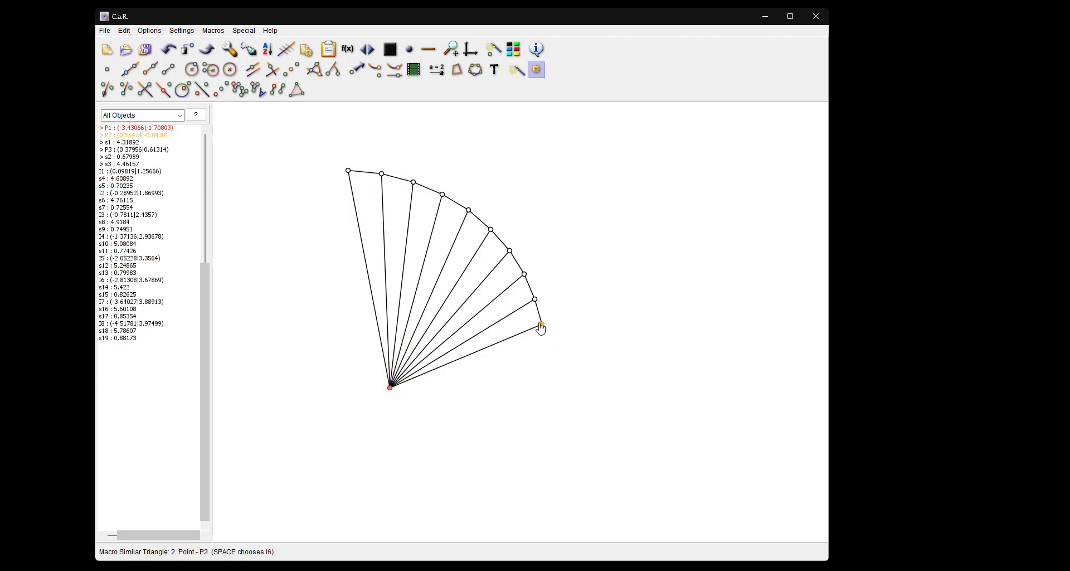
mouse_move(535, 308)
left_mouse_down()
mouse_move(542, 293)
mouse_move(525, 305)
mouse_move(537, 294)
left_mouse_up()
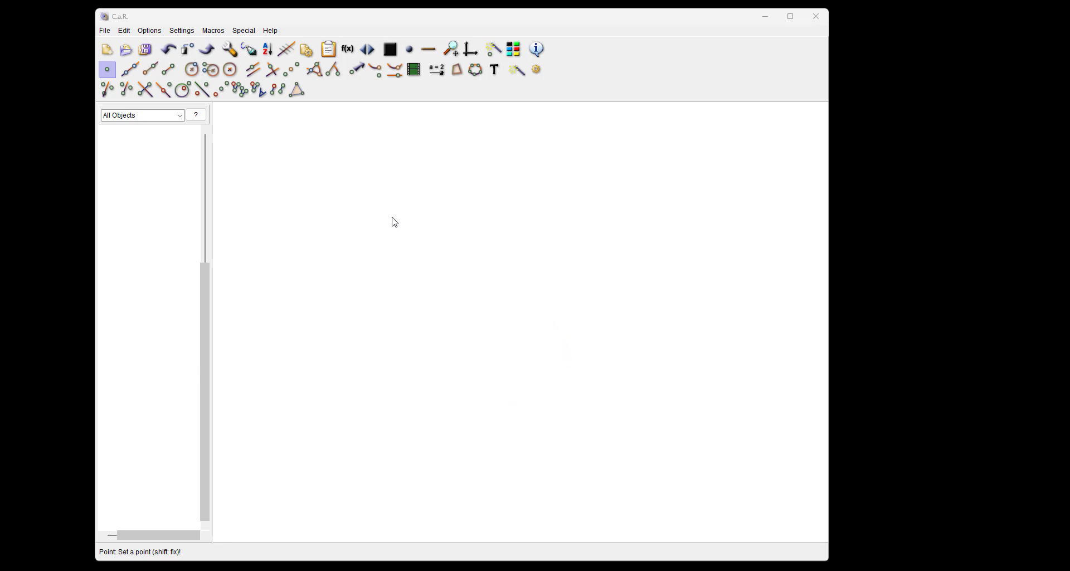
- In the empty construction, draw a segment about 4.4 units long from about (-0.09, 0.73) to about (-4.18, -0.89)
left_click(168, 69)
left_click(518, 296)
left_click(361, 356)
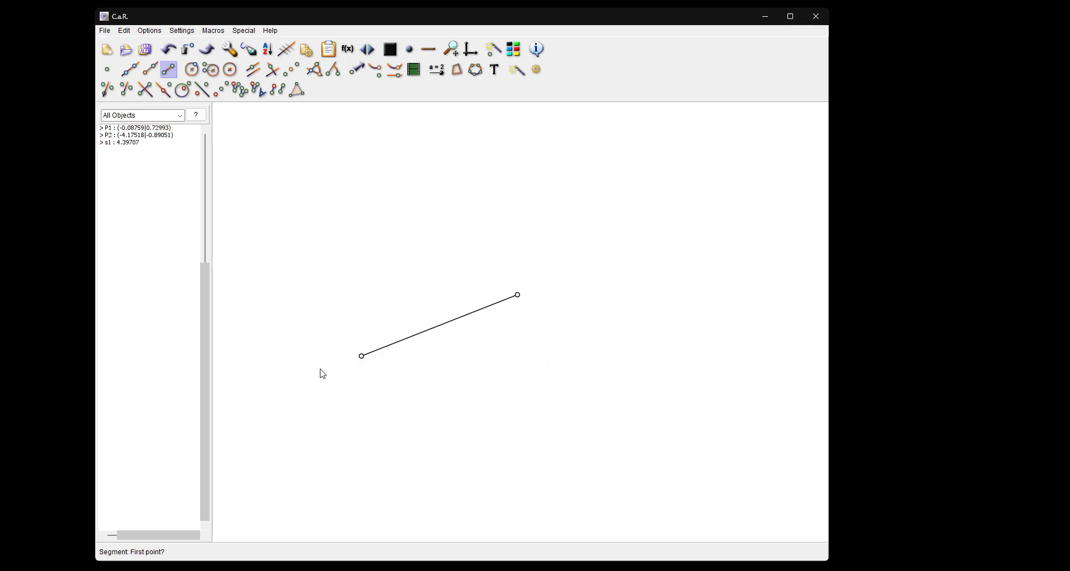
- Construct a fixed-size angle at P2 starting from P1, on the upper side of the segment, with its size set to 60
left_click(335, 71)
left_click(518, 295)
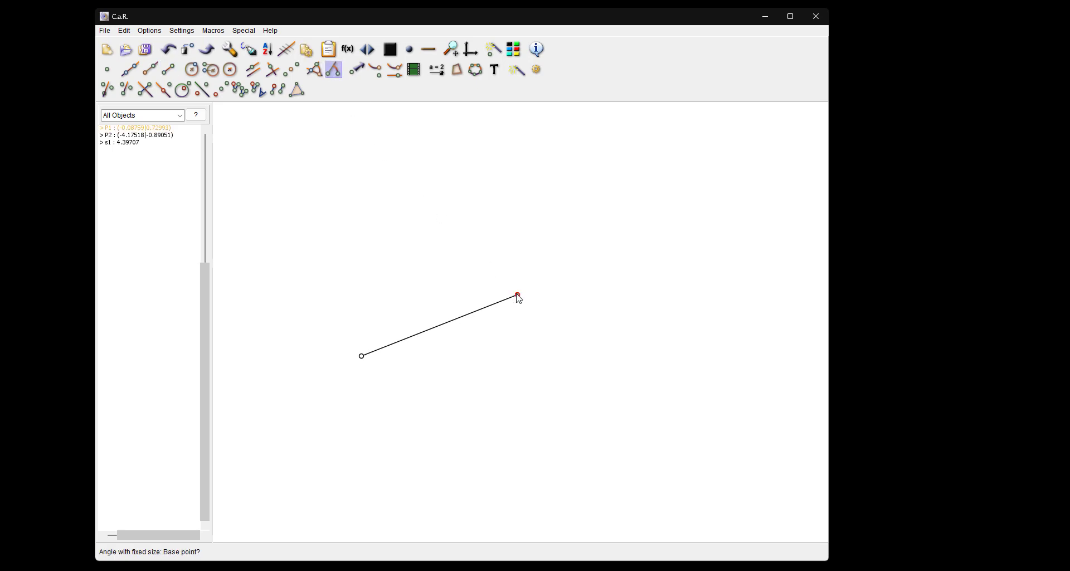
left_click(361, 356)
left_click(452, 244)
left_click(485, 275)
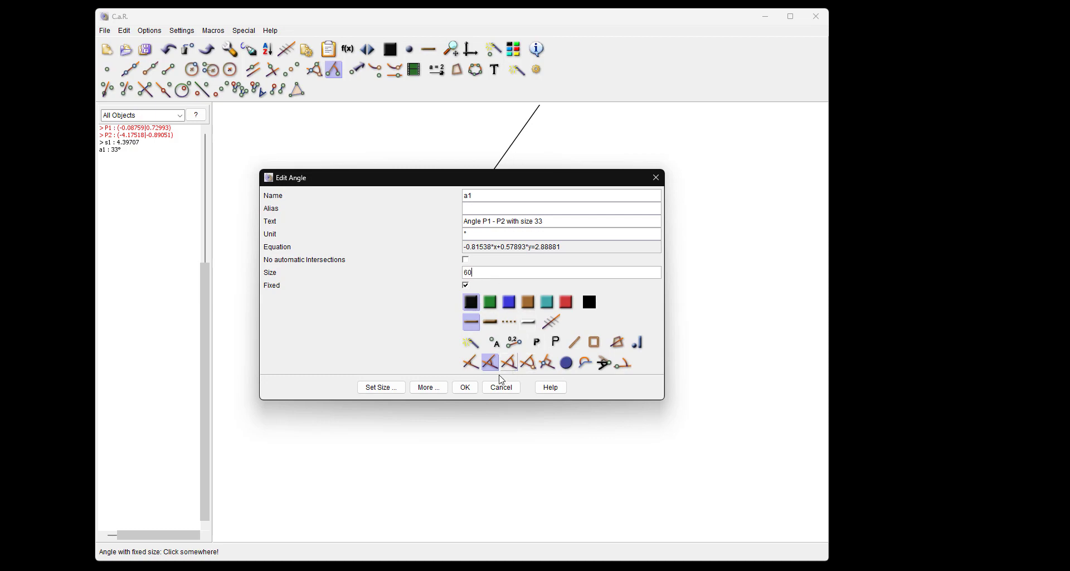
left_click(464, 387)
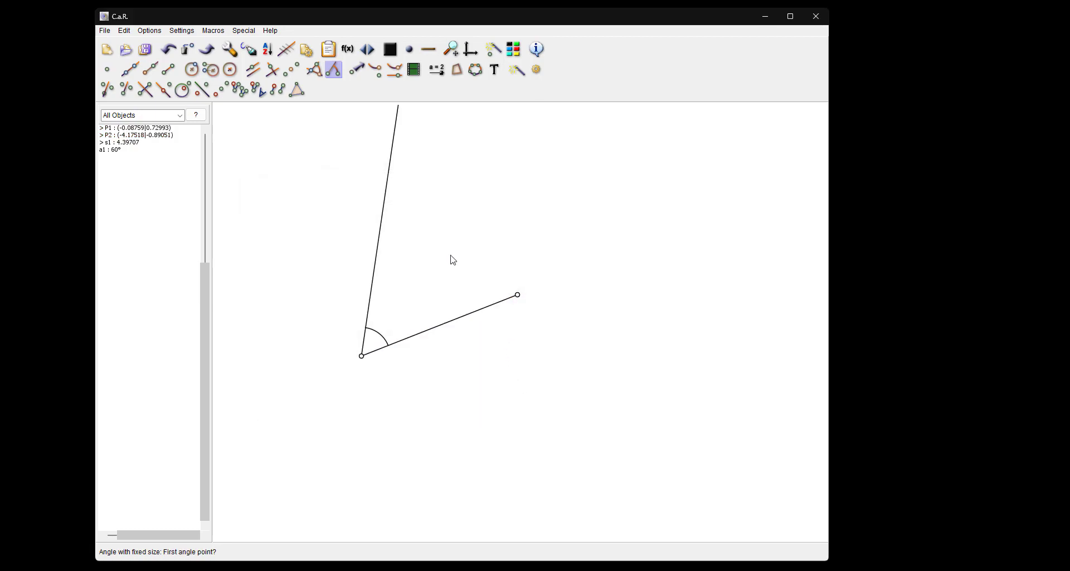
- Draw a circle centred at P2 that passes through P1
left_click(192, 69)
left_click(364, 355)
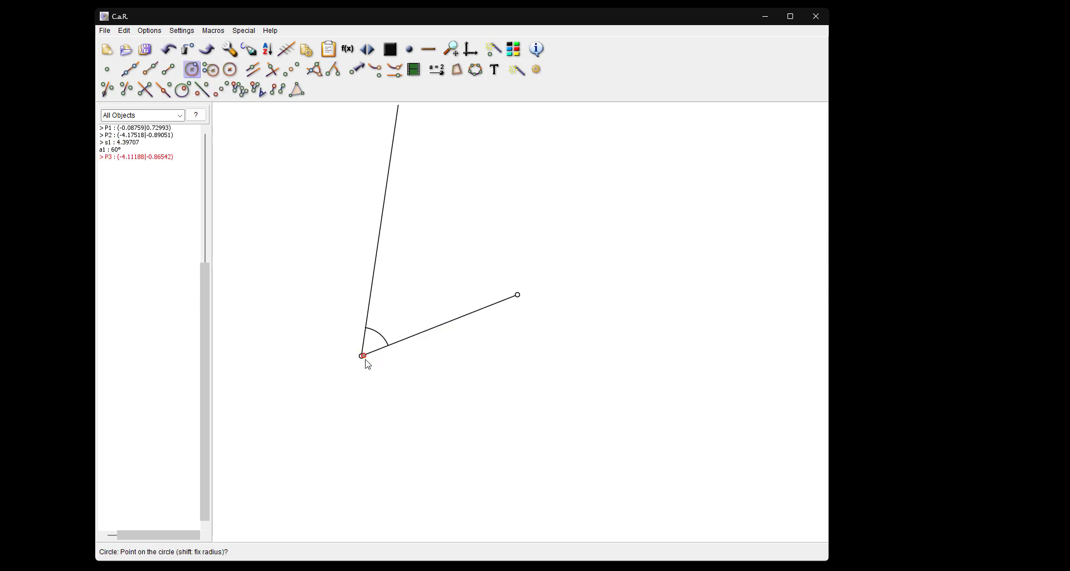
key("ctrl+z")
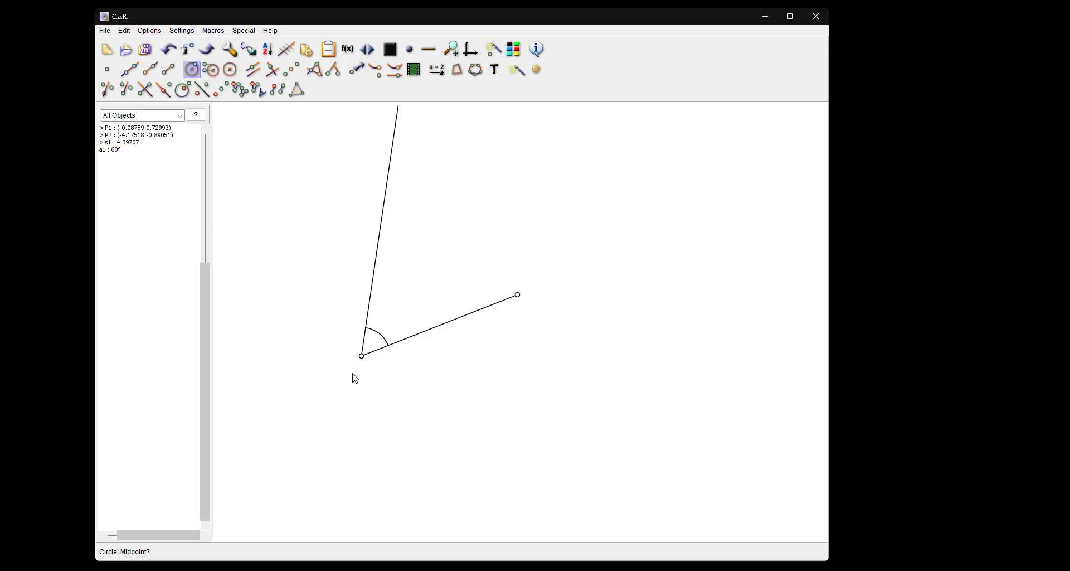
left_click(361, 356)
left_click(517, 295)
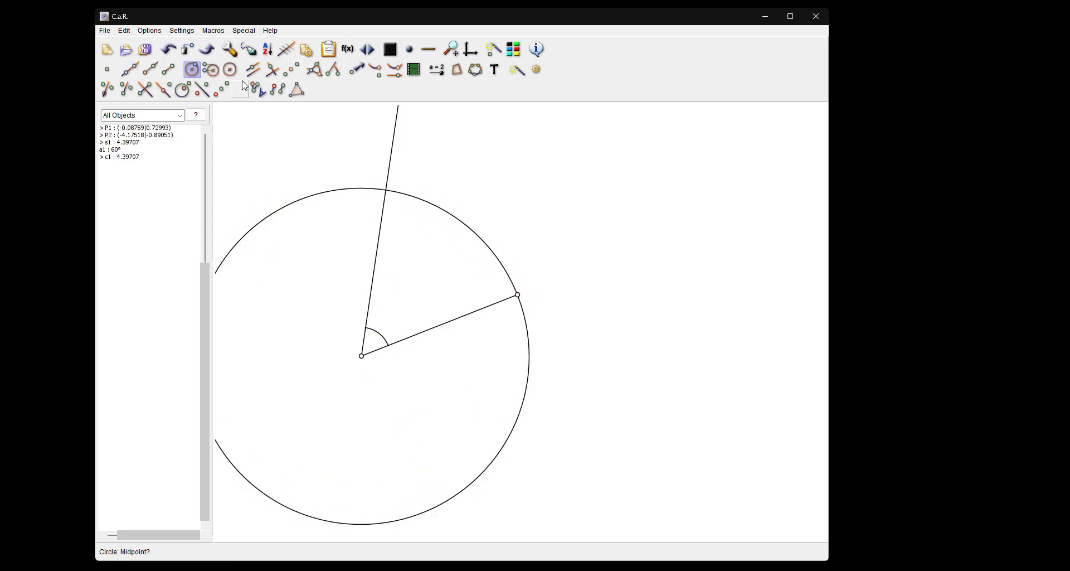
- Draw a segment from P1 to the intersection of the circle and the angle's ray, and hide the circle and the angle
left_click(168, 69)
left_click(517, 296)
left_click(386, 190)
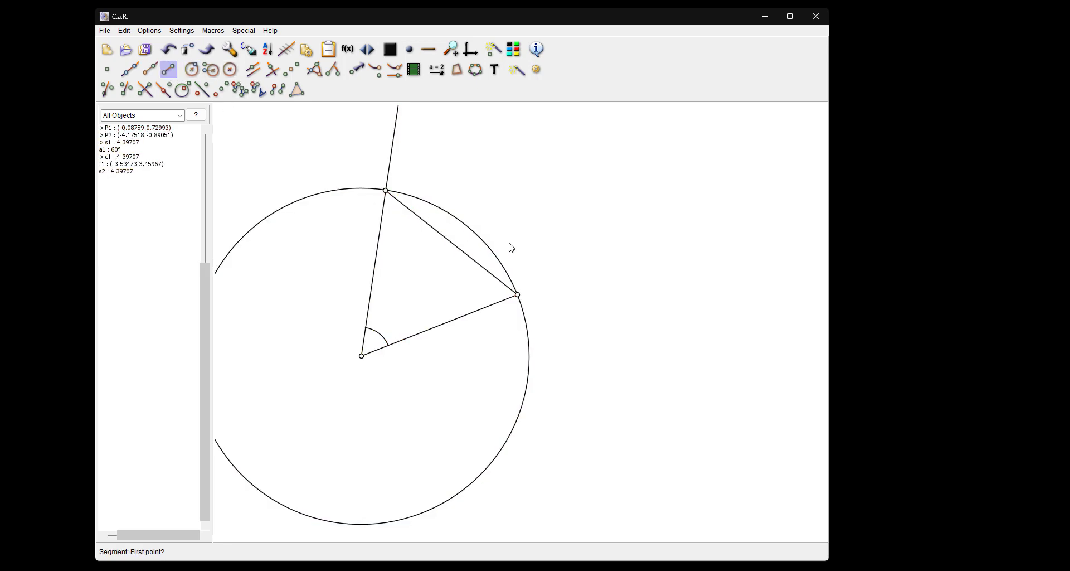
left_click(517, 69)
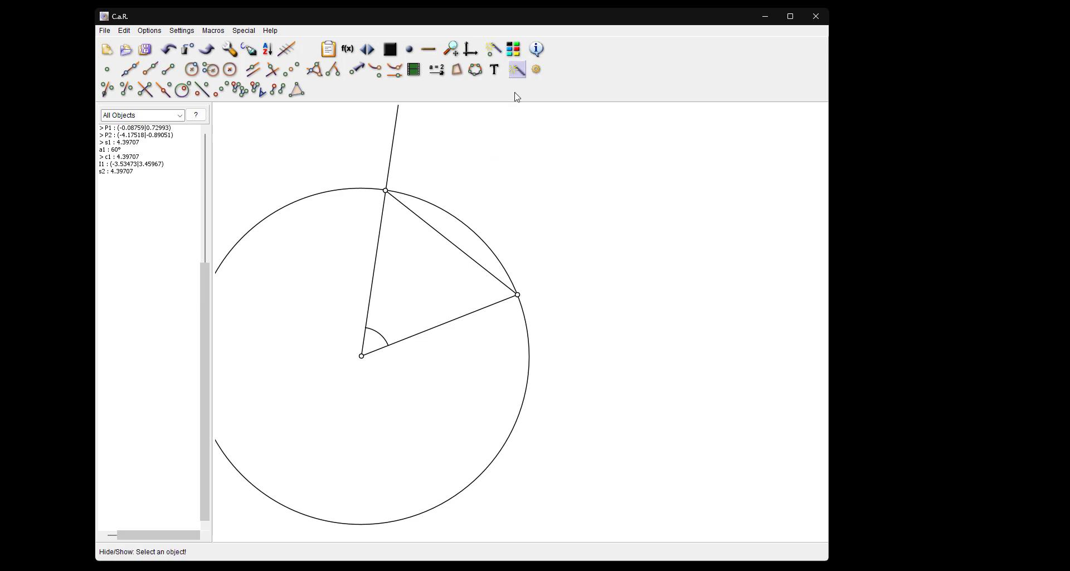
left_click(466, 223)
left_click(391, 166)
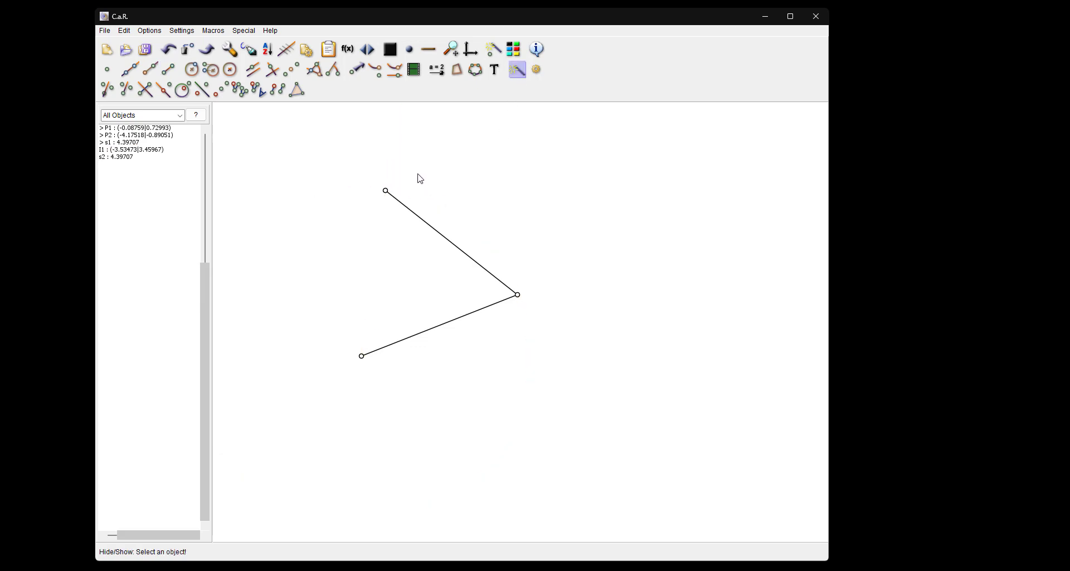
- Close the triangle with a segment from P2 to the intersection point
left_click(169, 69)
left_click(361, 356)
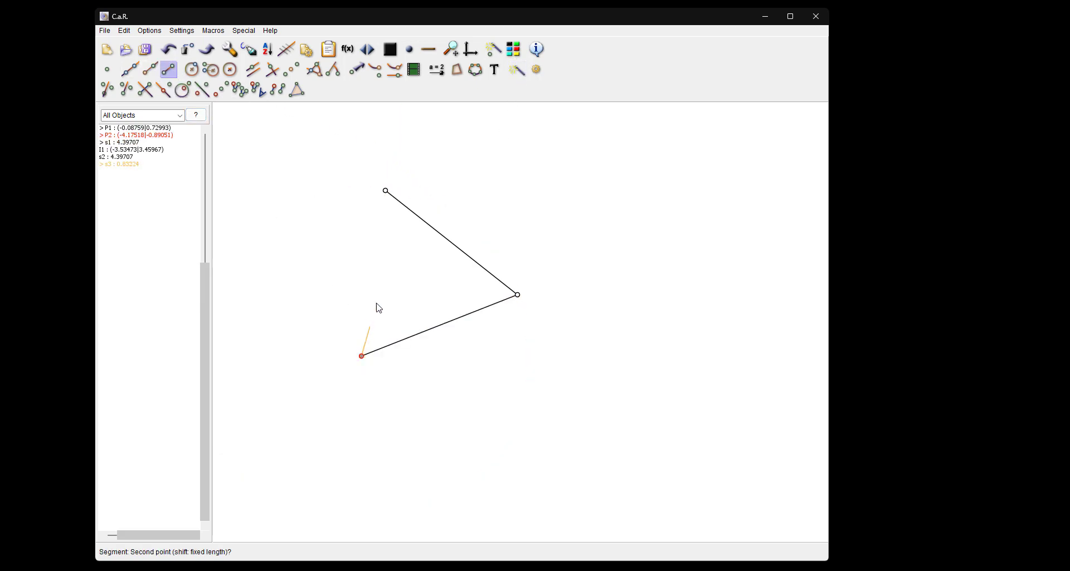
left_click(385, 191)
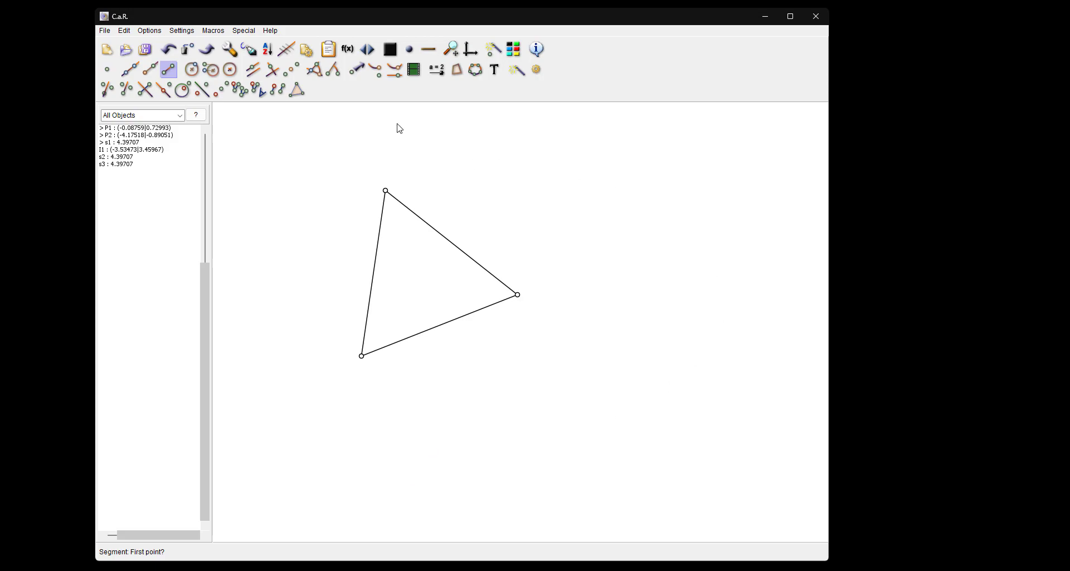
- Define a macro named Triangle with Prompt with parameters P1 and P2 and a prompt for a1, and briefly show the hidden construction objects
left_click(306, 49)
left_click(518, 296)
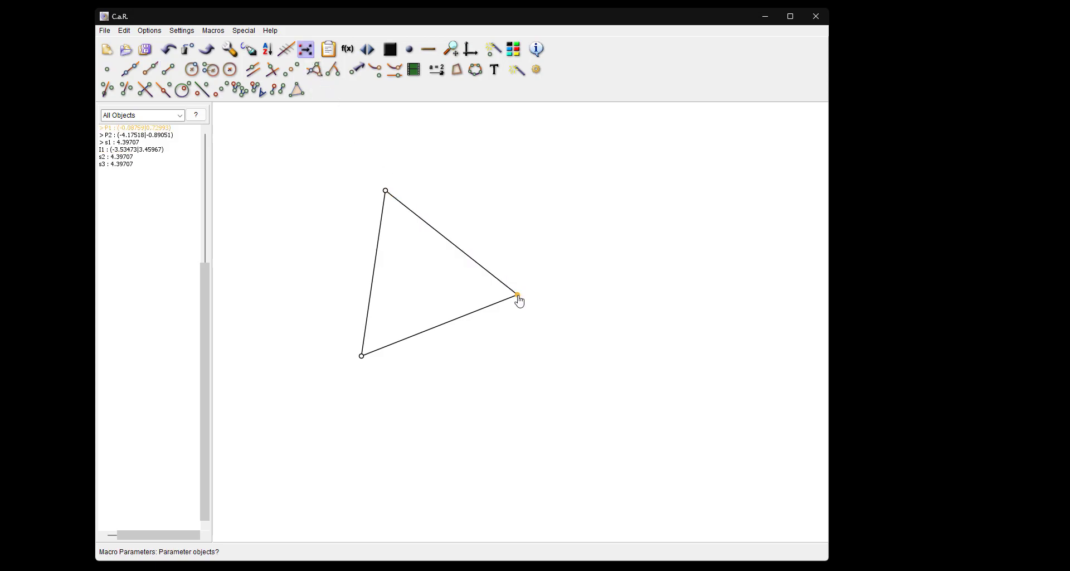
left_click(362, 357)
left_click(306, 49)
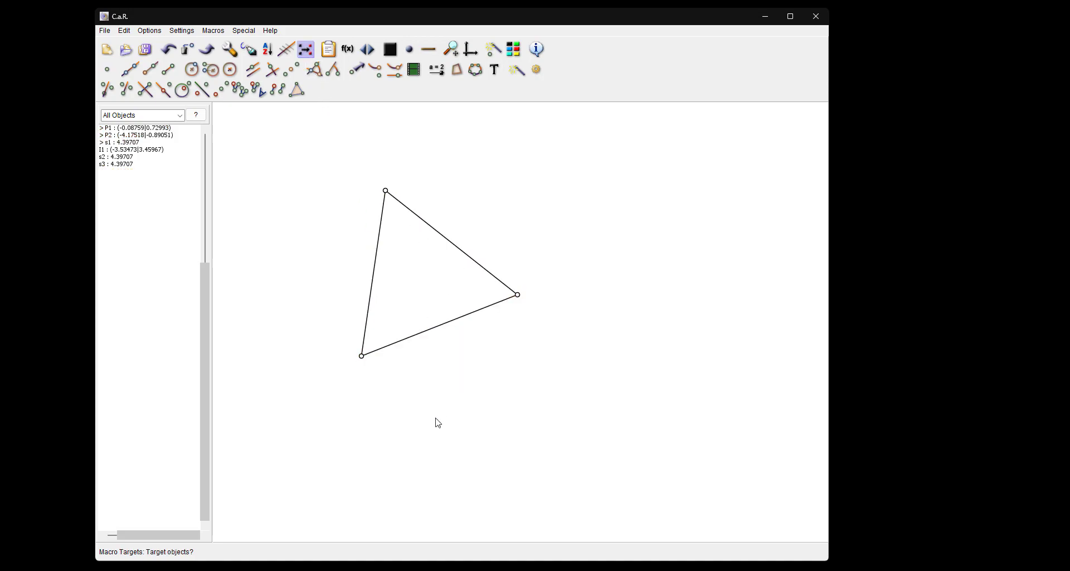
left_click(306, 49)
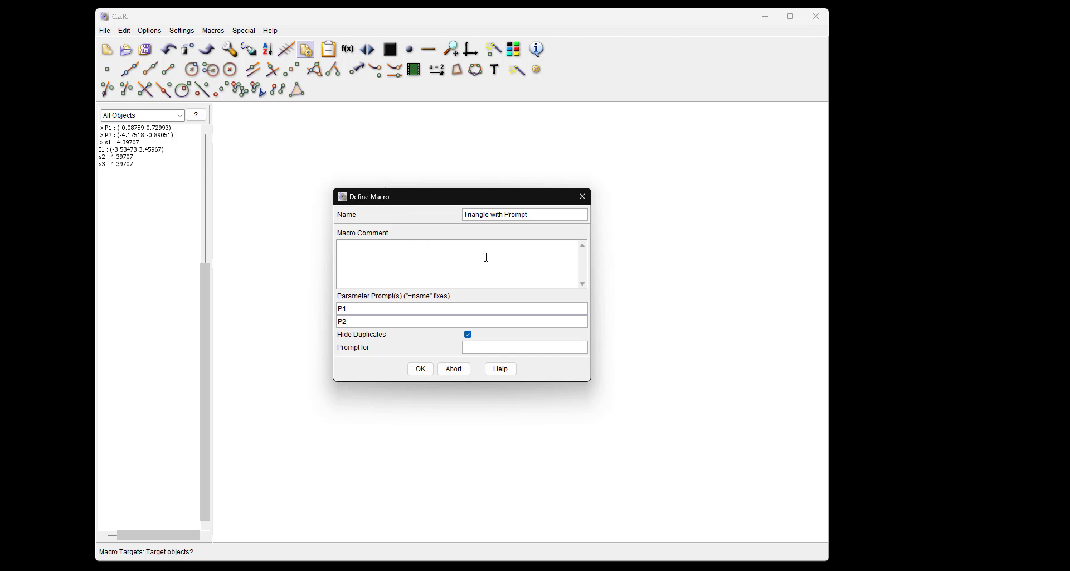
left_click(473, 346)
type("a1")
left_click(421, 370)
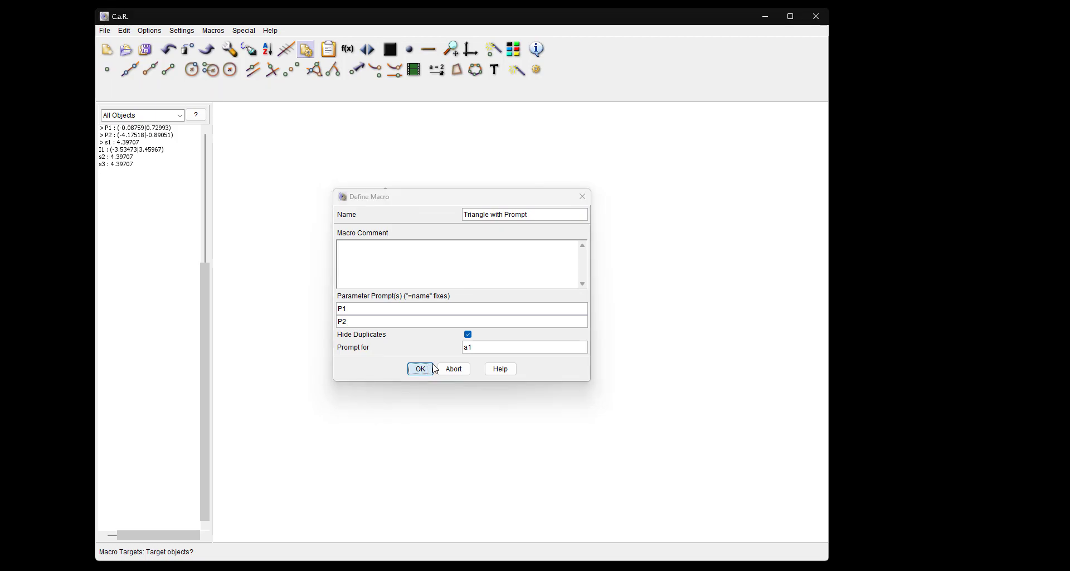
left_click(491, 52)
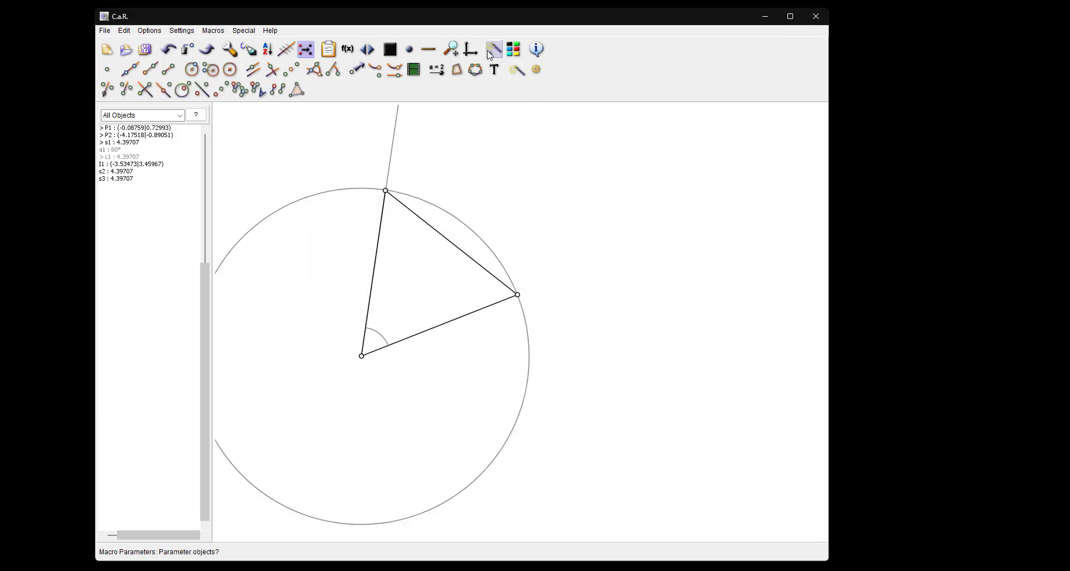
left_click(490, 52)
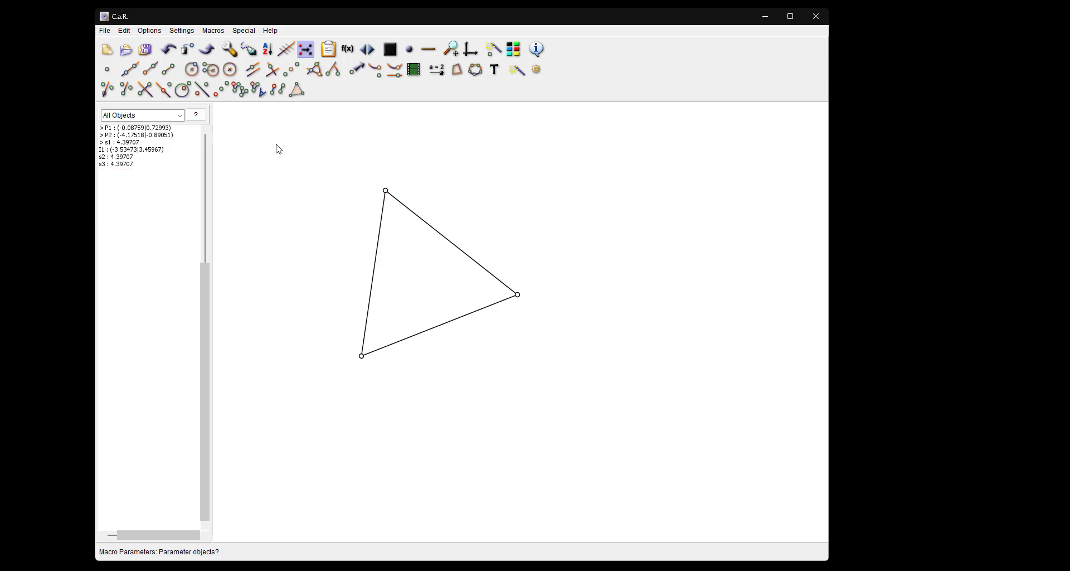
- Run the Triangle with Prompt macro on new points at about (4.80, -1.78) and (1.81, -2.99) with a1 set to 90
right_click(531, 199)
left_click(568, 217)
left_click(704, 390)
left_click(590, 437)
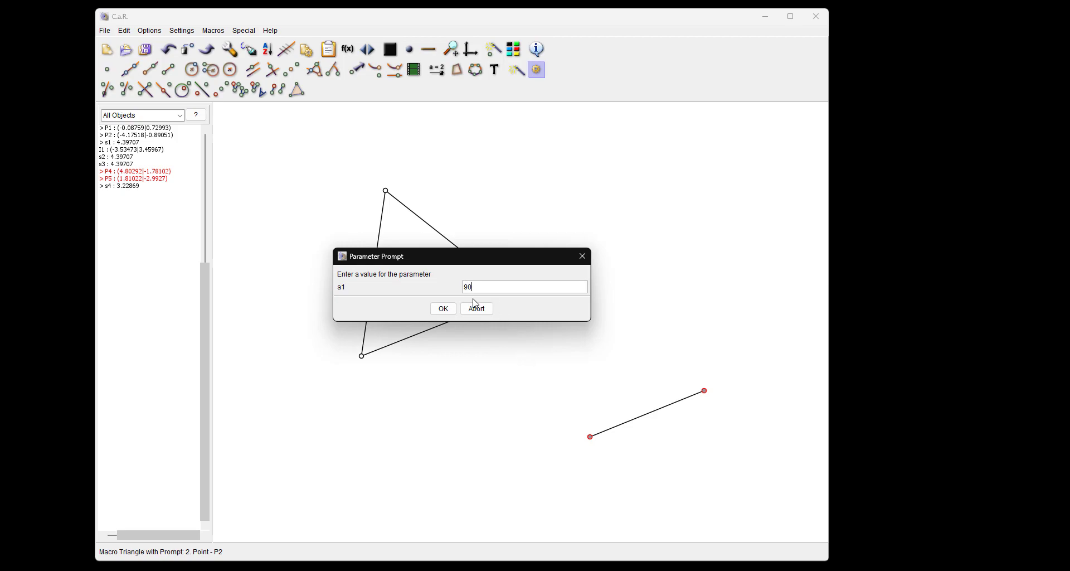
left_click(443, 308)
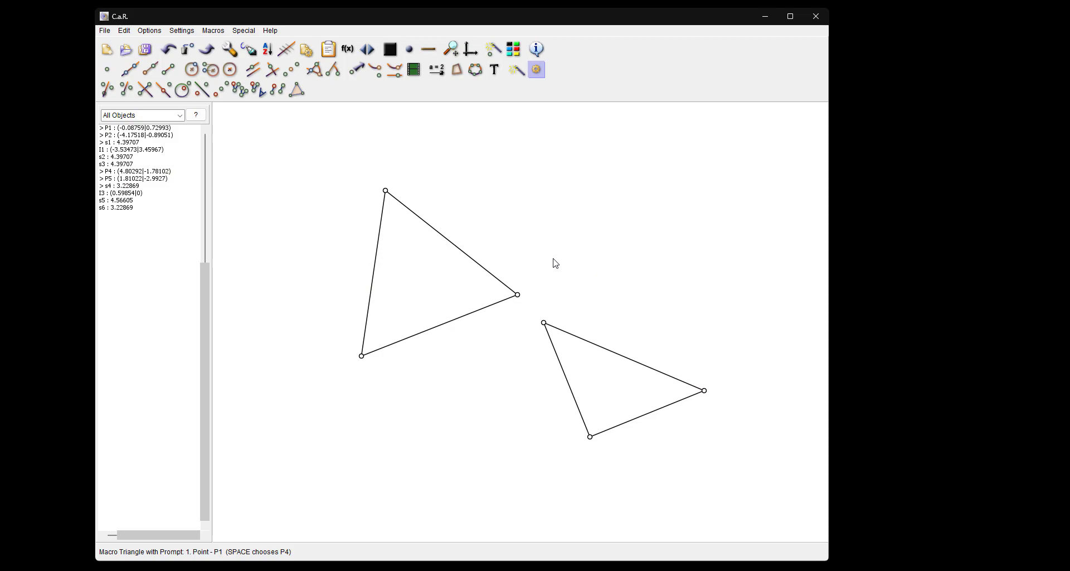
- Create another macro triangle from points at about (3.80, 2.13) and (1.90, 1.24) with a1 set to 10
left_click(666, 241)
left_click(594, 274)
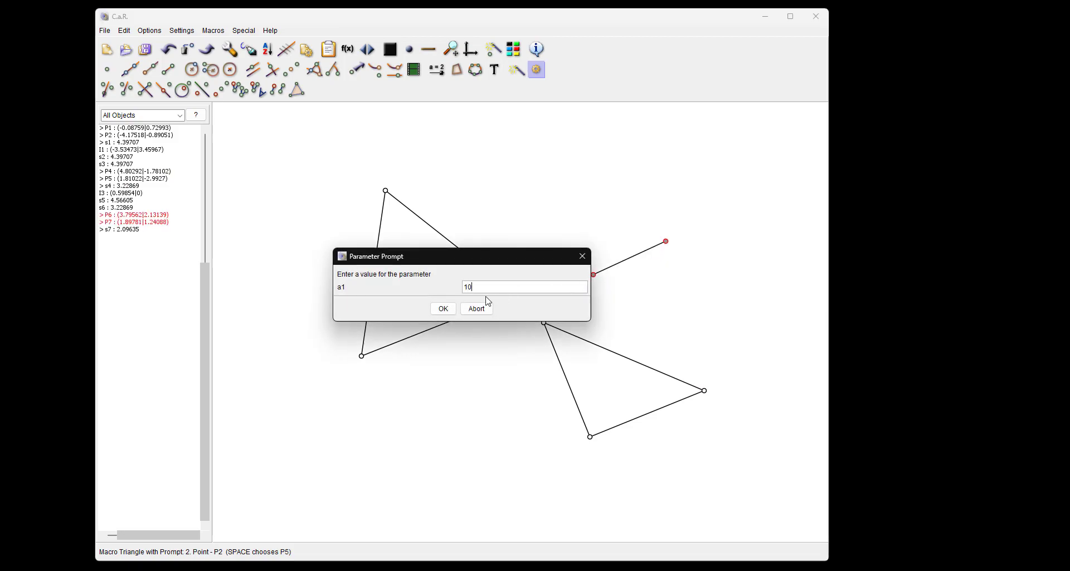
left_click(443, 308)
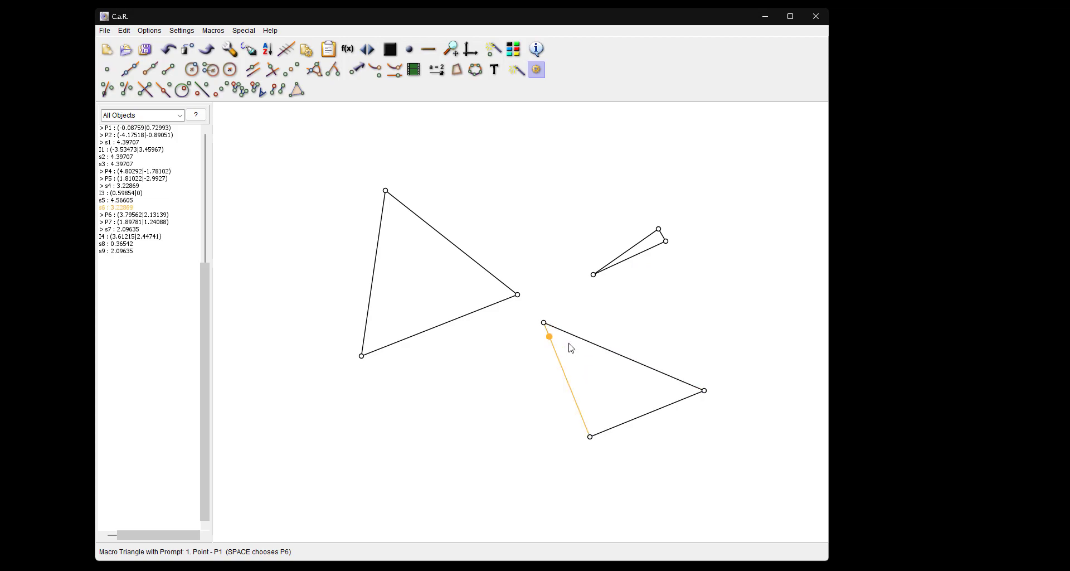
- Resize the three triangles by moving P4 to about (4.04, -1.72), P6 to about (4.10, 2.19) and P1 to about (-2.04, 0.31)
left_click_drag(704, 390, 676, 388)
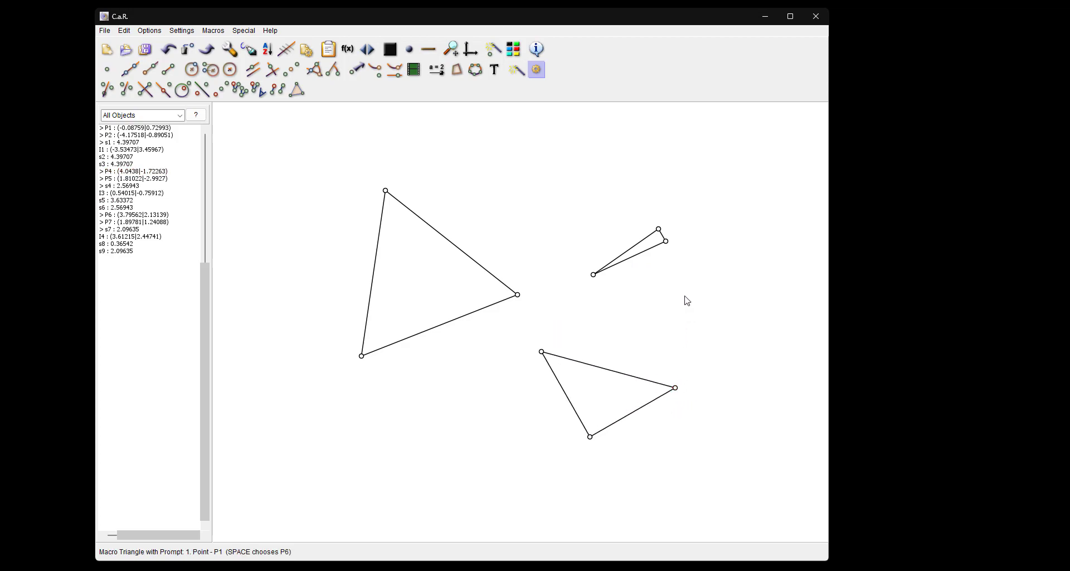
mouse_move(665, 242)
left_mouse_down()
mouse_move(638, 254)
mouse_move(677, 239)
left_mouse_up()
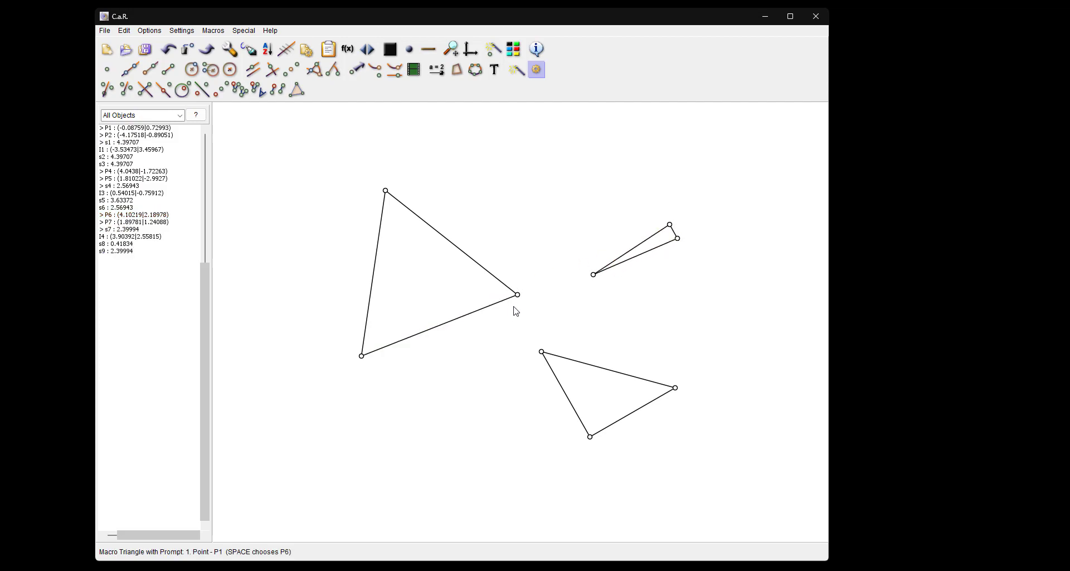
left_click_drag(518, 296, 442, 310)
- Run the Triangle with Prompt macro on new points at about (0.99, 2.50) and (-0.73, 0.69), entering a straight angle for a1
right_click(326, 191)
left_click(387, 213)
left_click(559, 227)
left_click(495, 301)
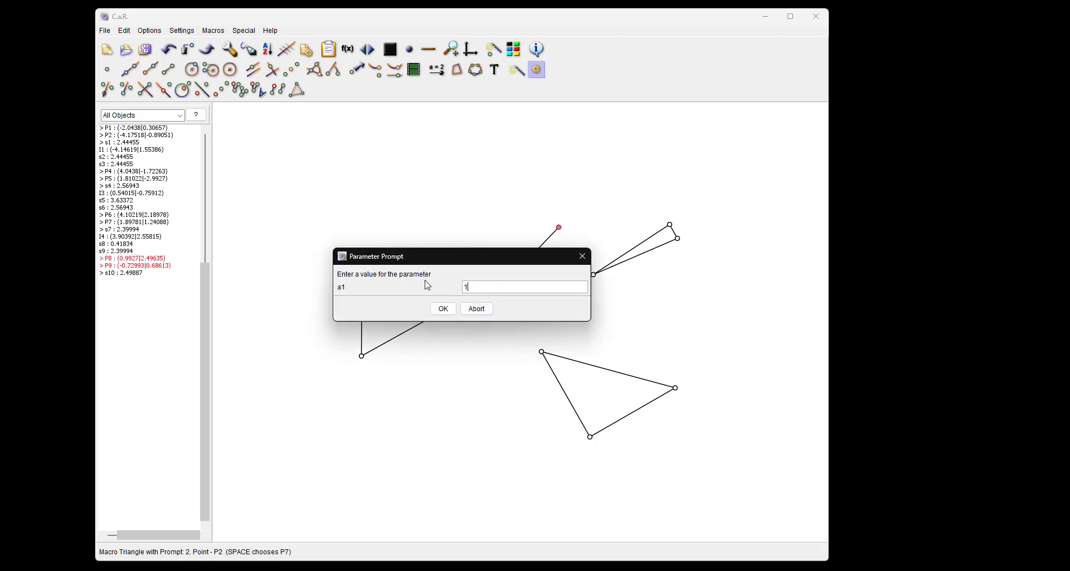
left_click(443, 308)
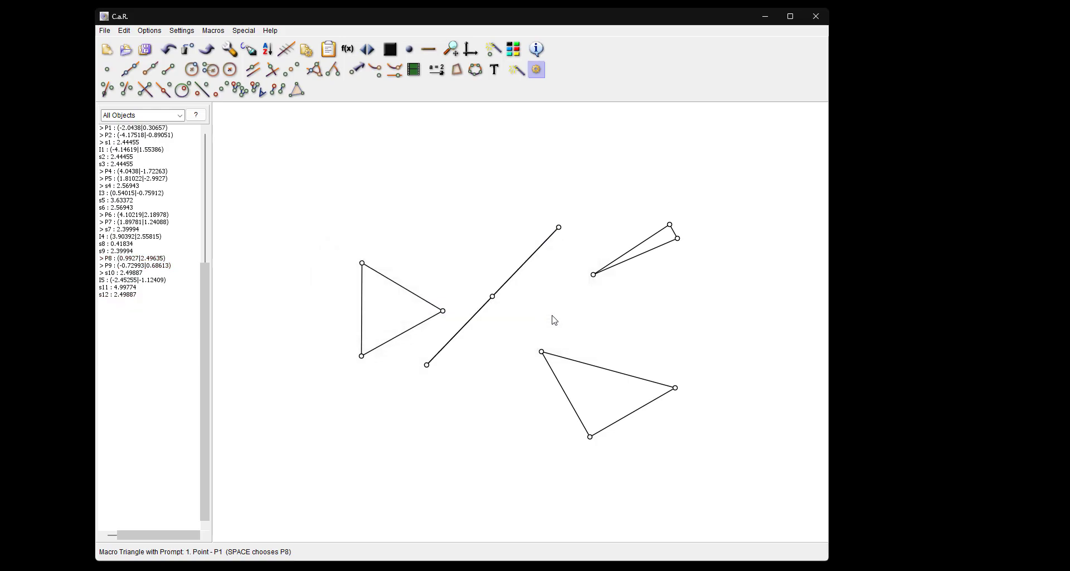